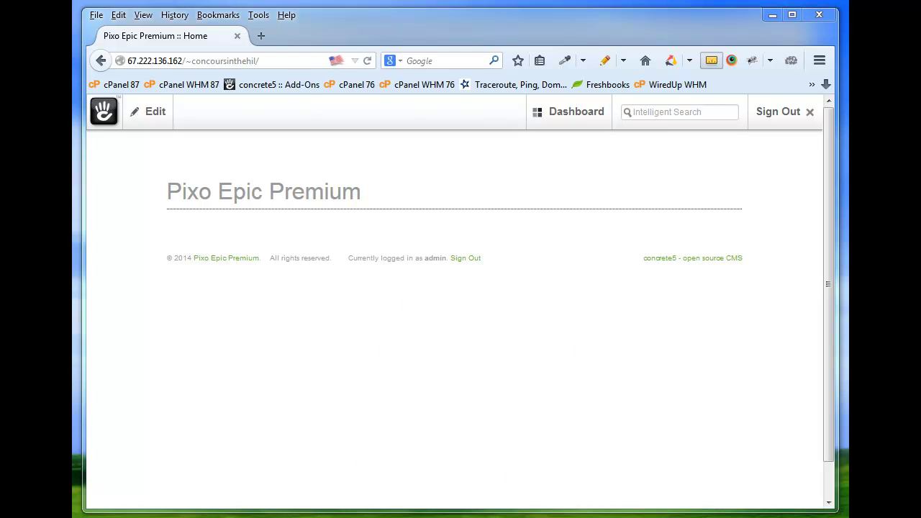
- Switch to CuteFTP and upload the local theme_epic folder into the server's /www/packages folder
key(alt+Tab)
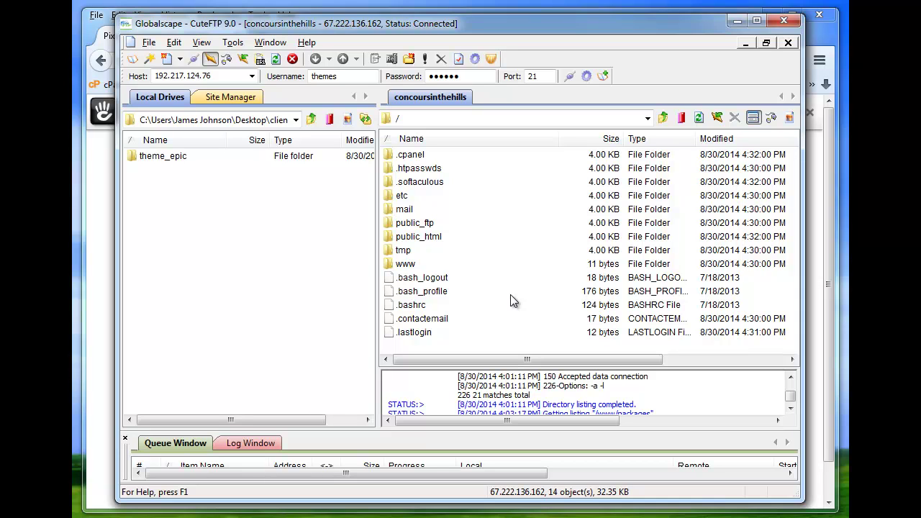
double_click(406, 264)
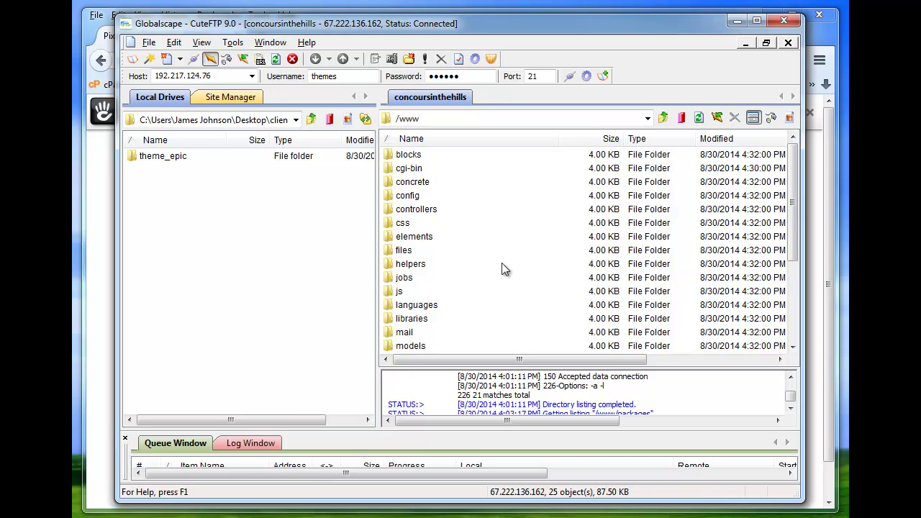
scroll(517, 246, down, 3)
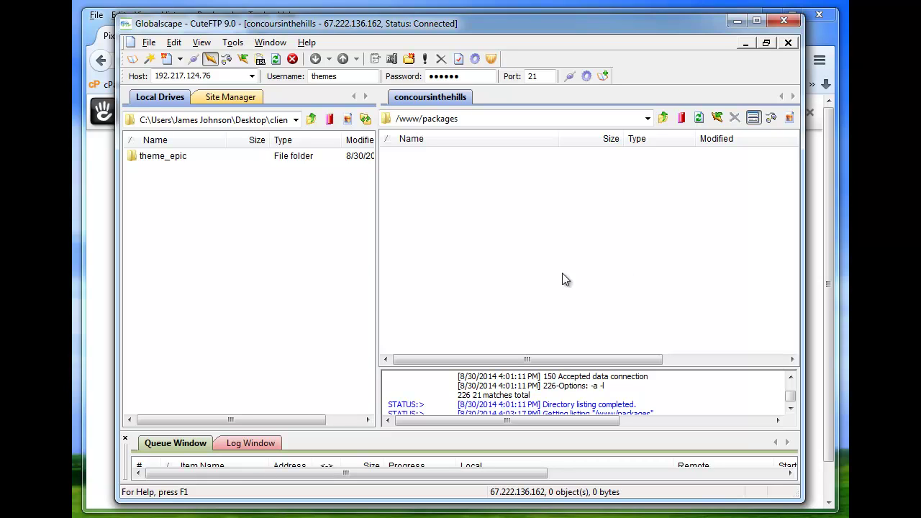
click(153, 155)
drag(157, 157, 483, 259)
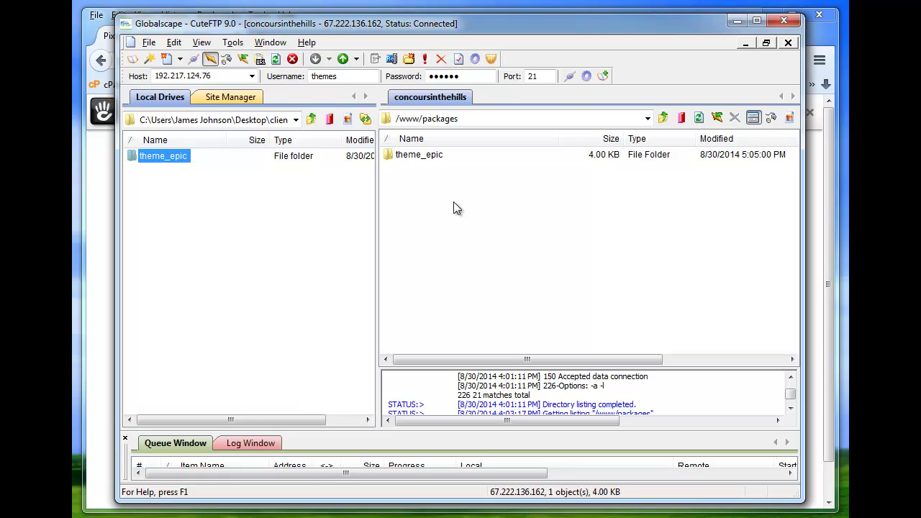
- Return to the concrete5 site in Firefox and install the Pixo Epic Premium package awaiting installation
click(735, 21)
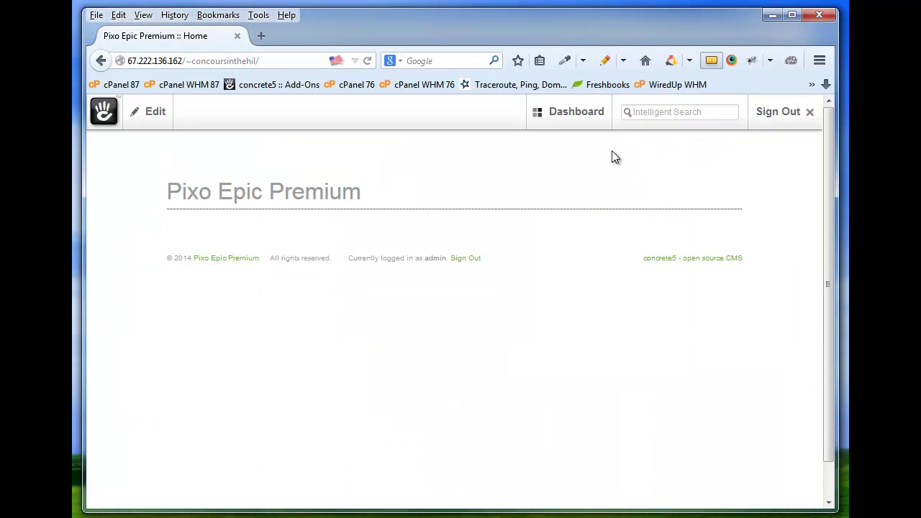
mouse_move(565, 125)
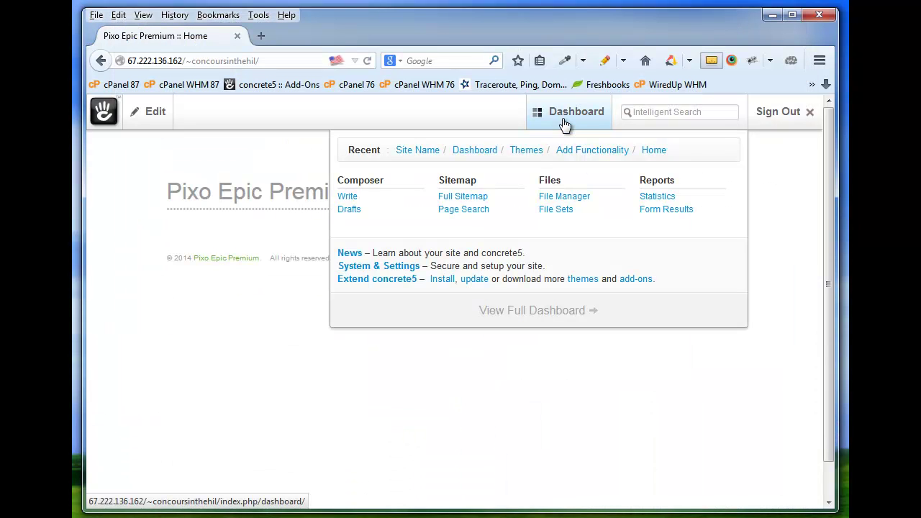
click(442, 280)
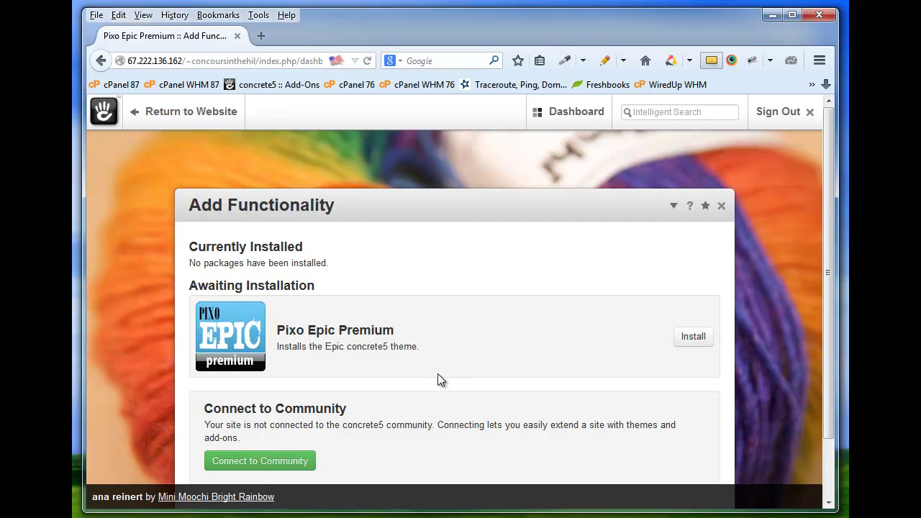
click(694, 337)
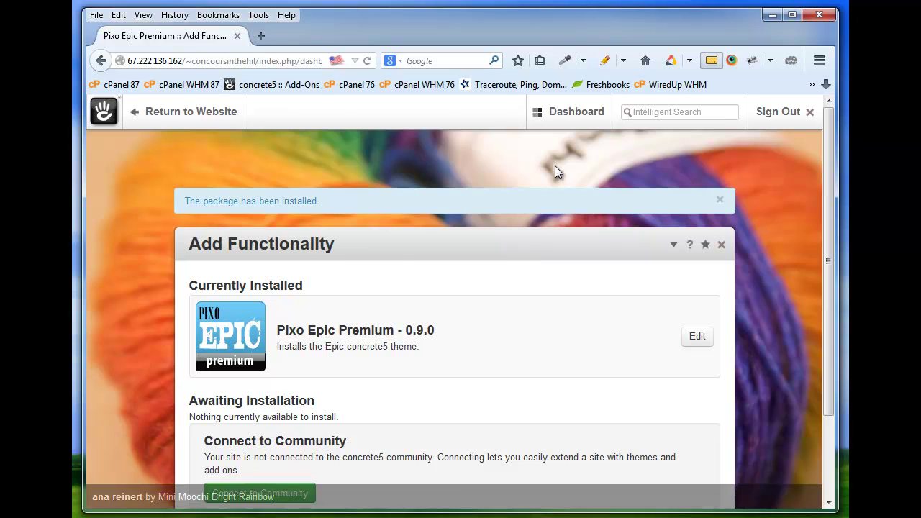
- Activate the Pixo Epic Premium theme for every page of the site and return to the website
mouse_move(573, 115)
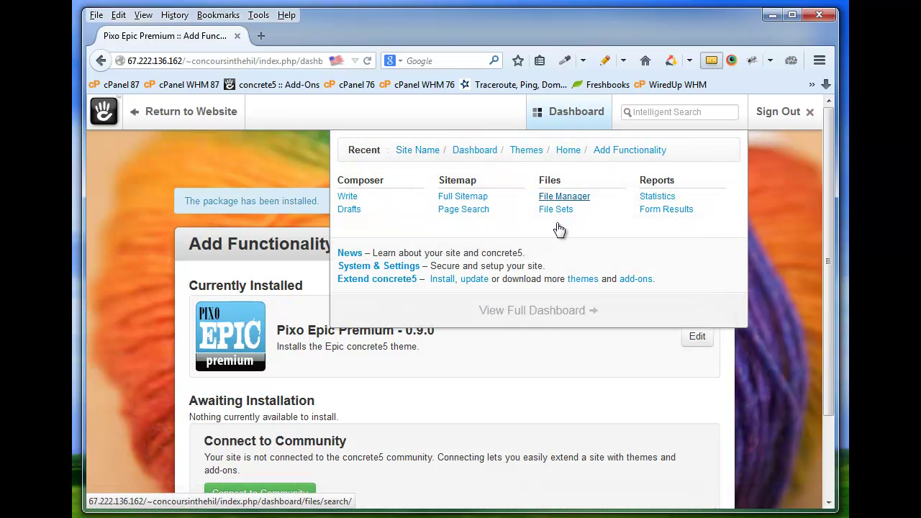
click(545, 319)
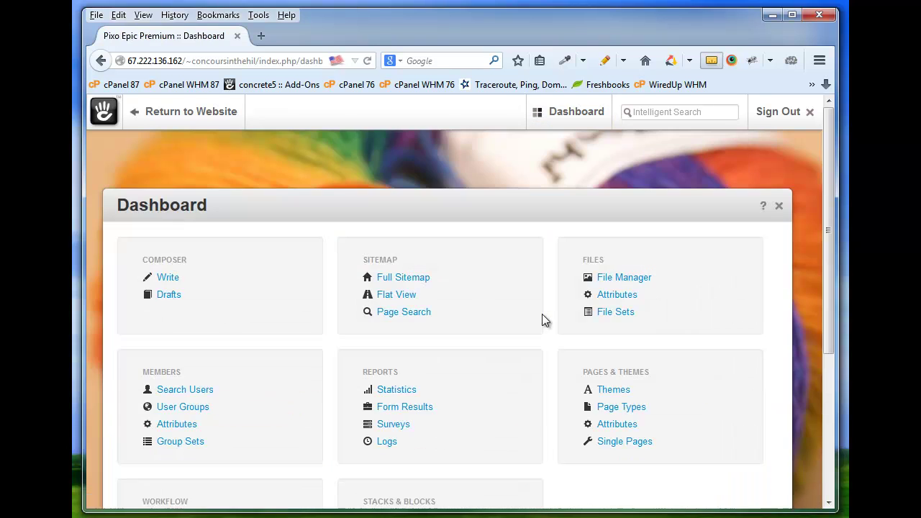
click(622, 393)
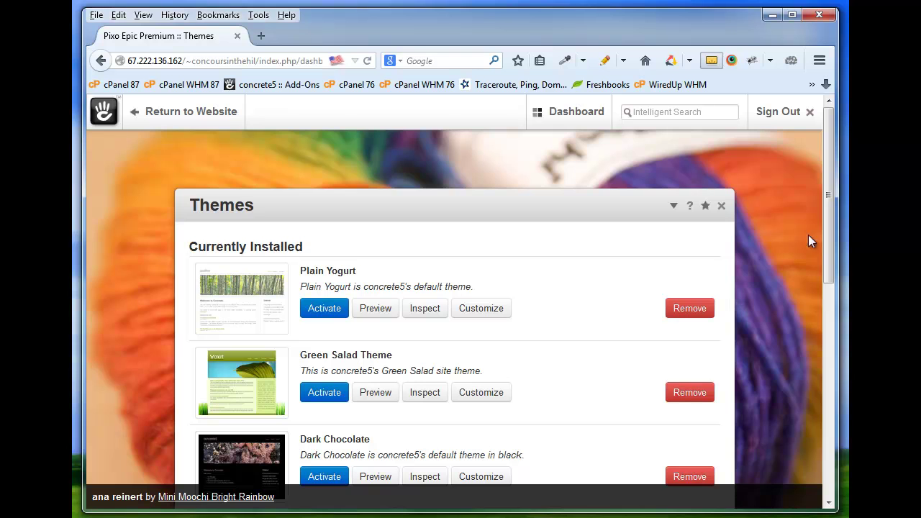
drag(826, 217, 808, 365)
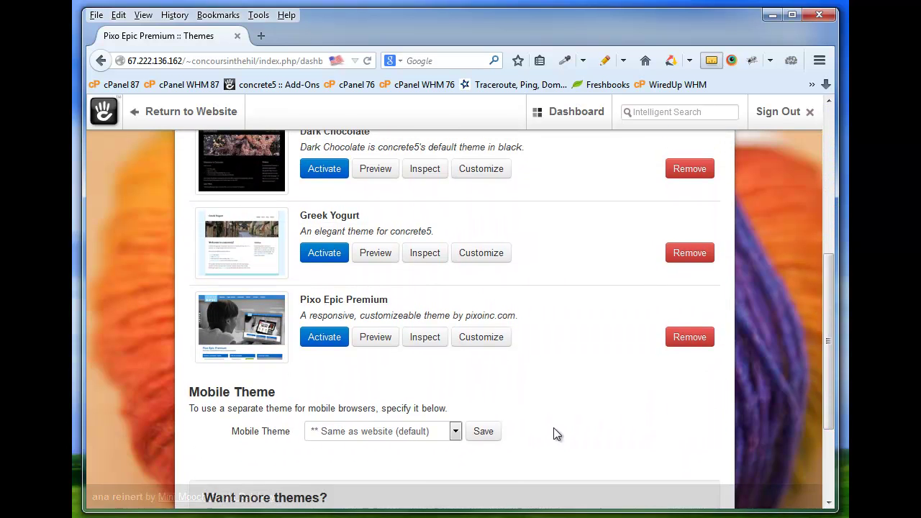
click(321, 337)
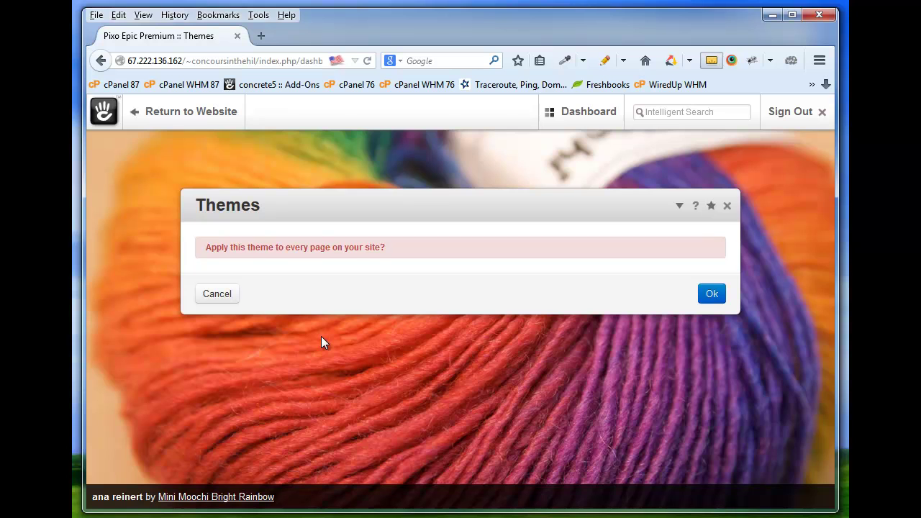
click(711, 294)
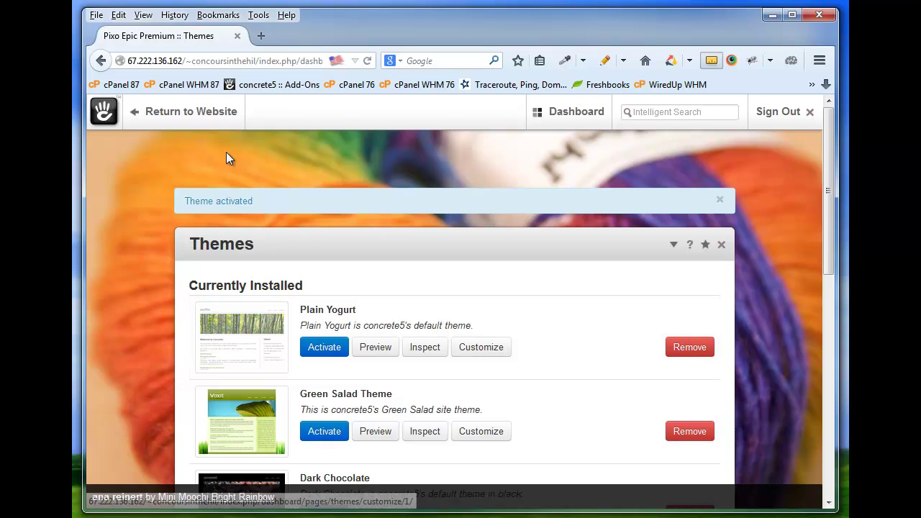
click(210, 119)
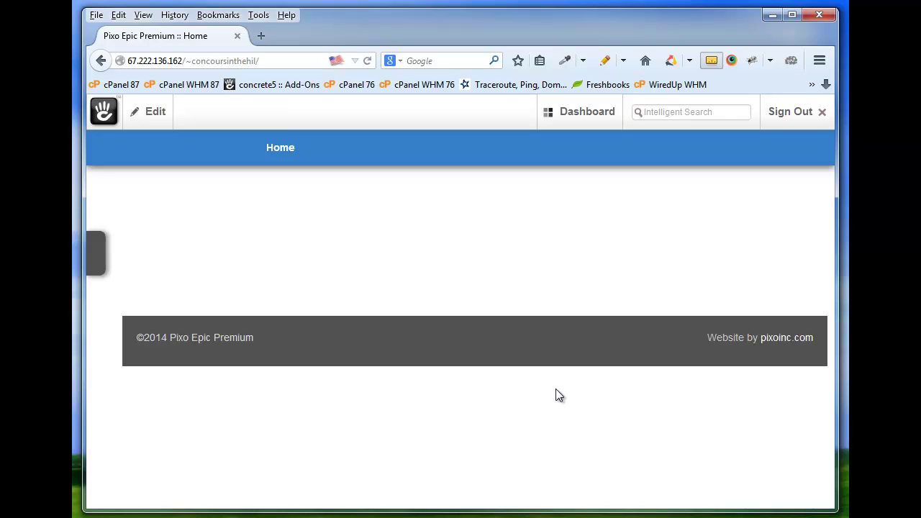
- Open the demo site at concrete5-theme.com and put its home page into edit mode
click(266, 60)
text(concrete5-theme.com/)
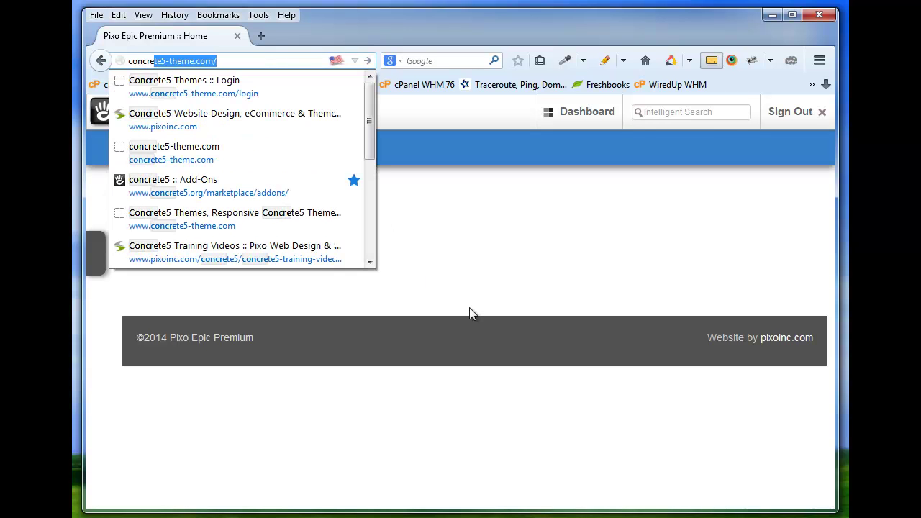
key(Return)
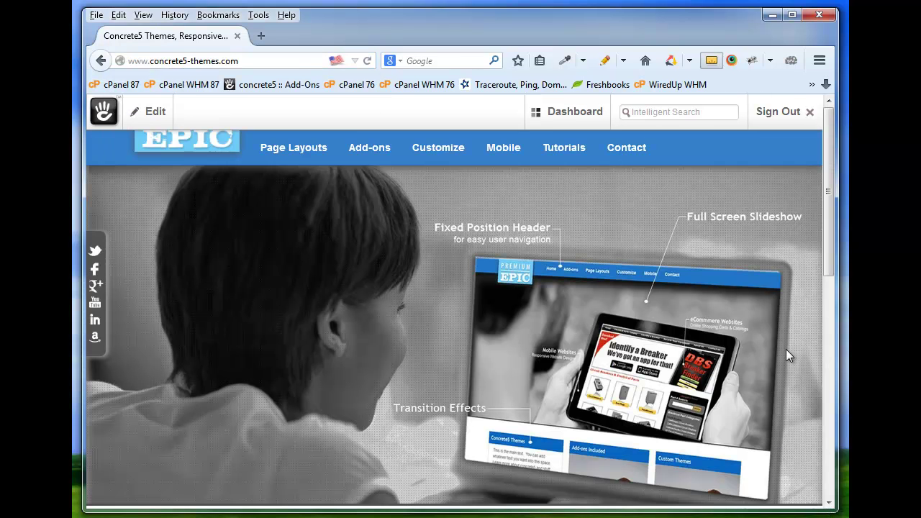
drag(835, 263, 837, 214)
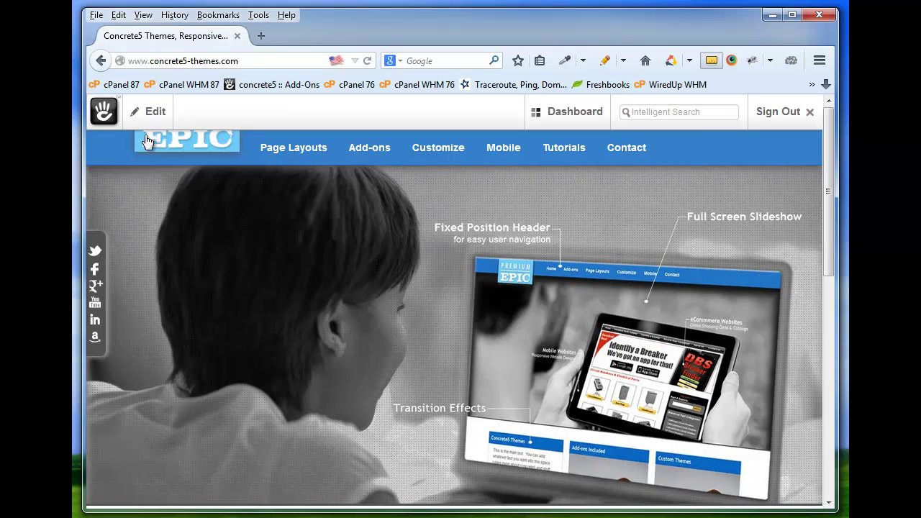
click(149, 124)
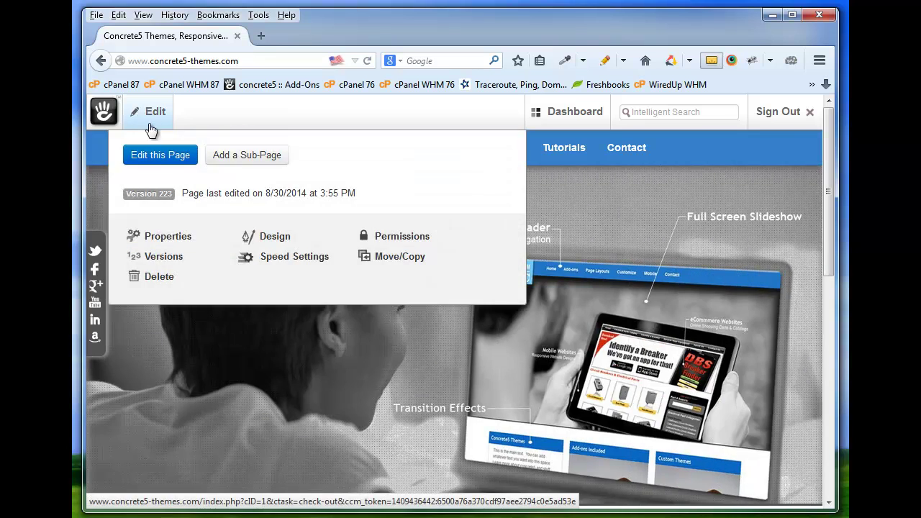
click(154, 155)
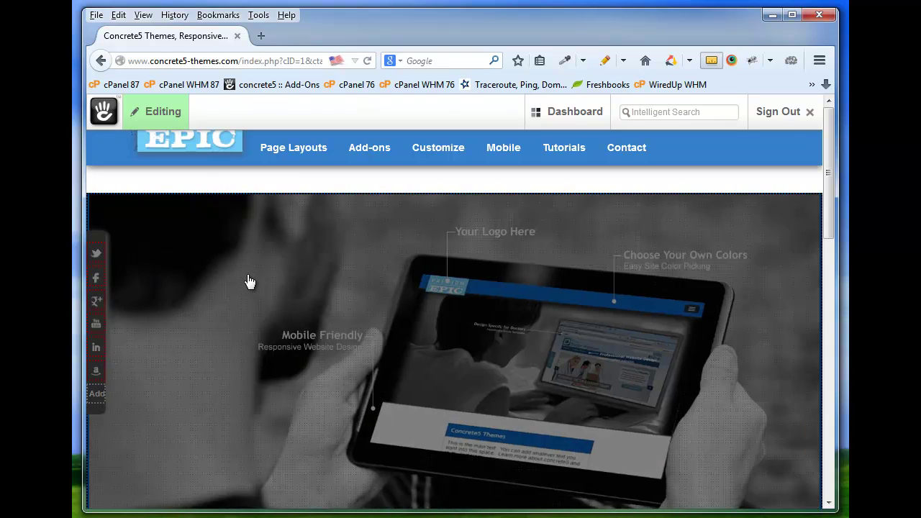
- Start adding an Image block to the global social icons area beneath the Amazon icon
scroll(247, 319, down, 5)
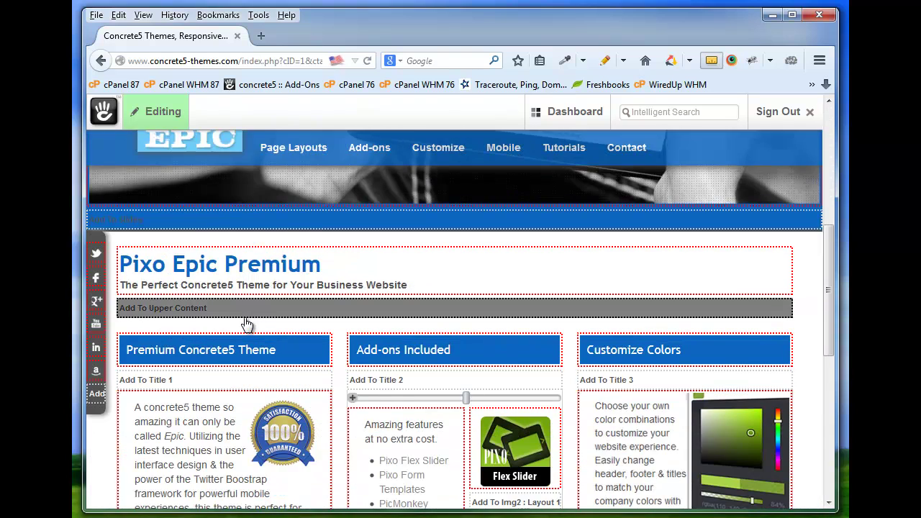
scroll(247, 325, down, 4)
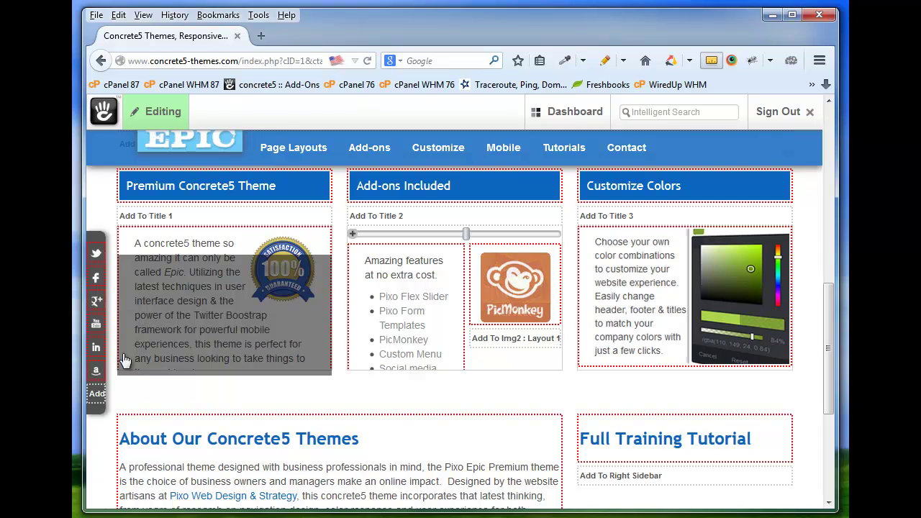
click(98, 400)
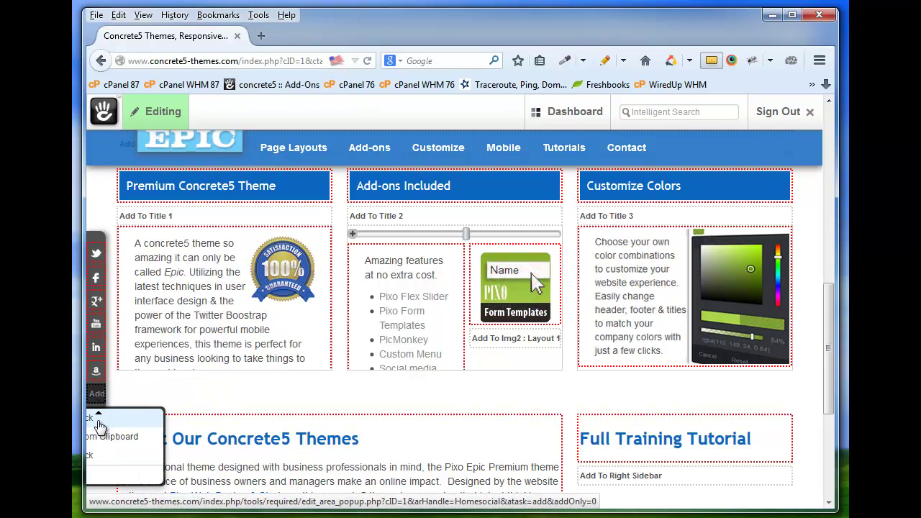
click(97, 423)
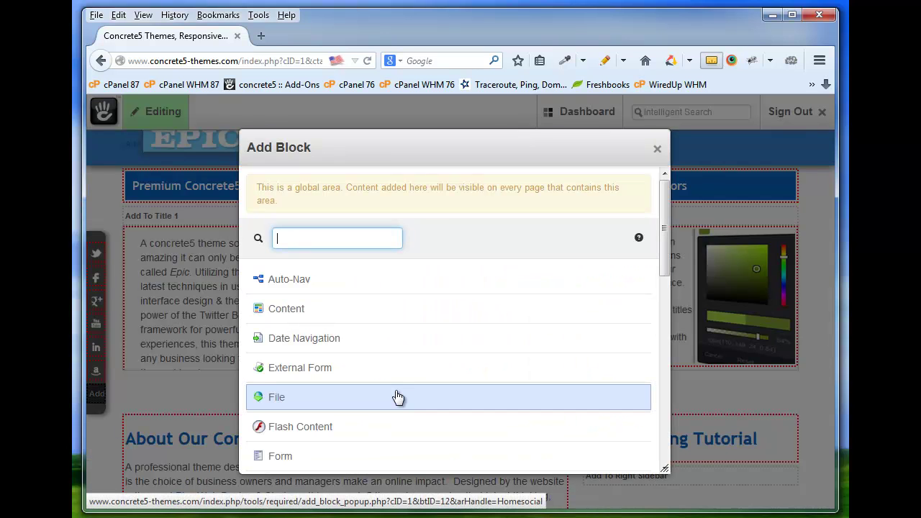
scroll(403, 382, down, 5)
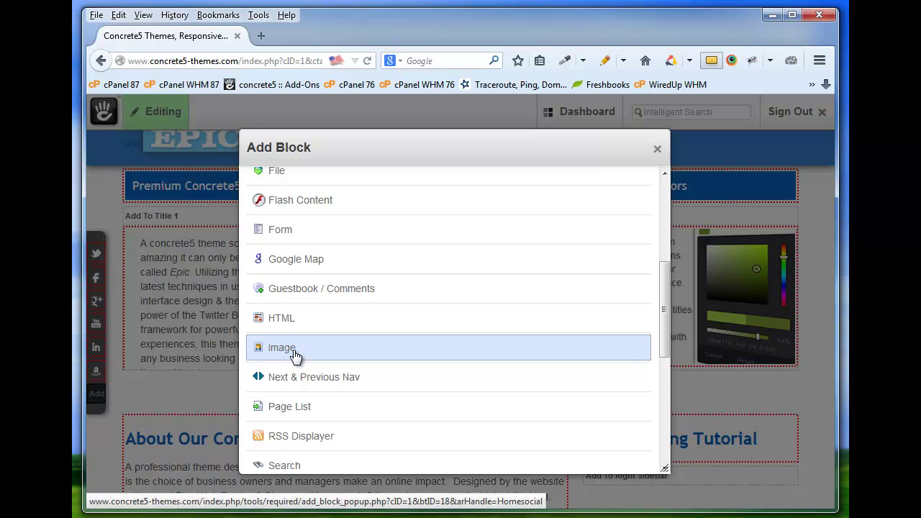
click(295, 350)
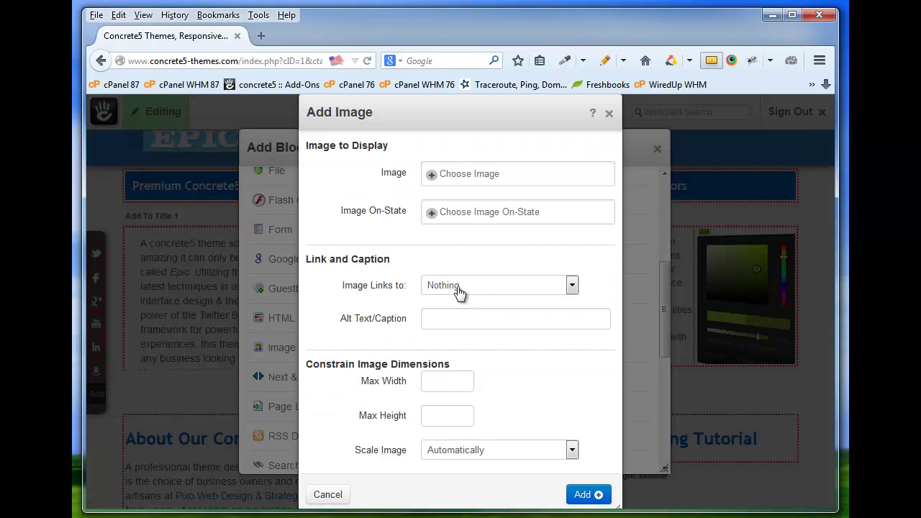
- Choose instagram.png from the site's image files as the block's display image
click(478, 179)
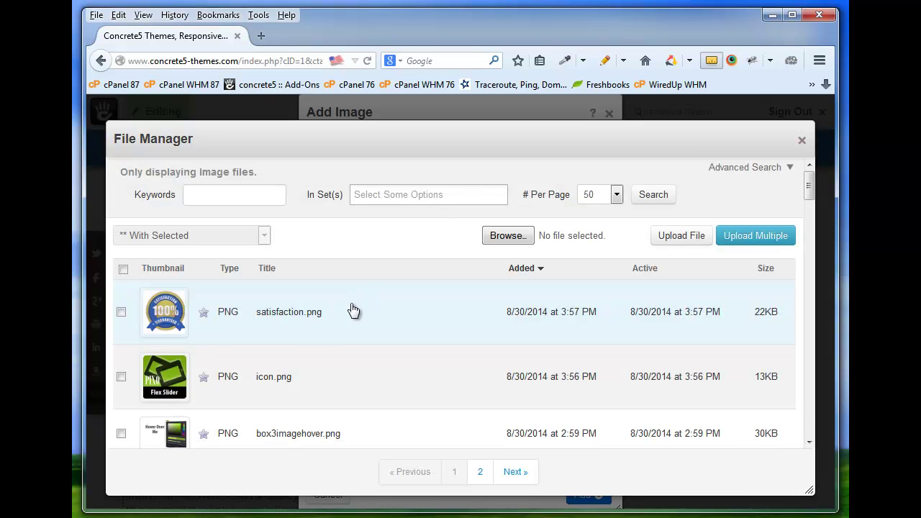
scroll(355, 308, down, 10)
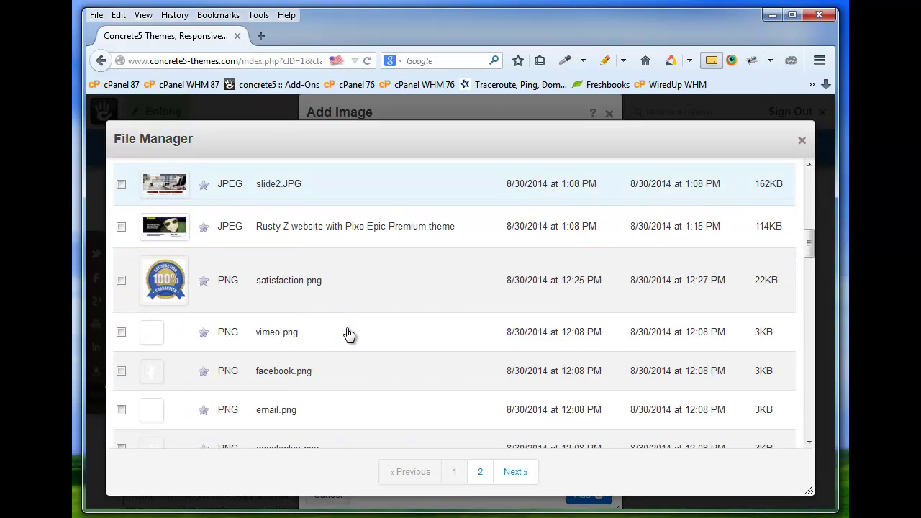
scroll(350, 334, down, 5)
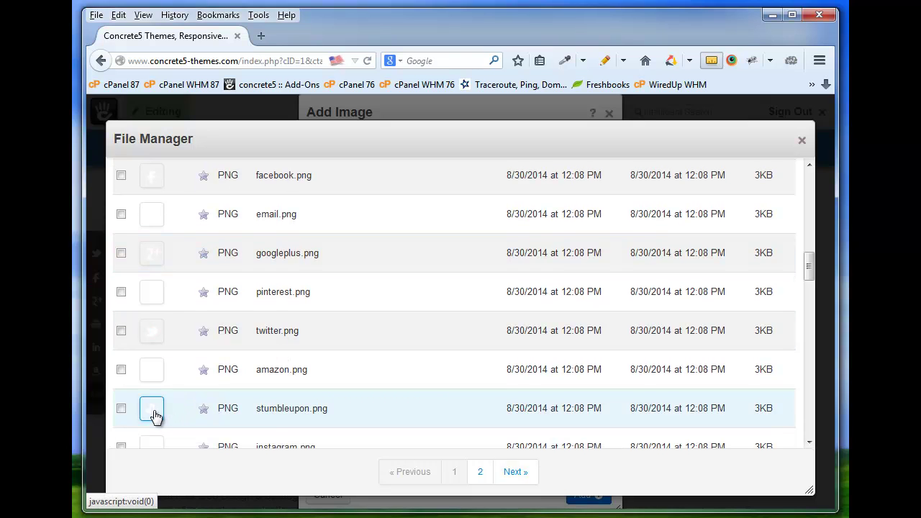
scroll(166, 432, down, 1)
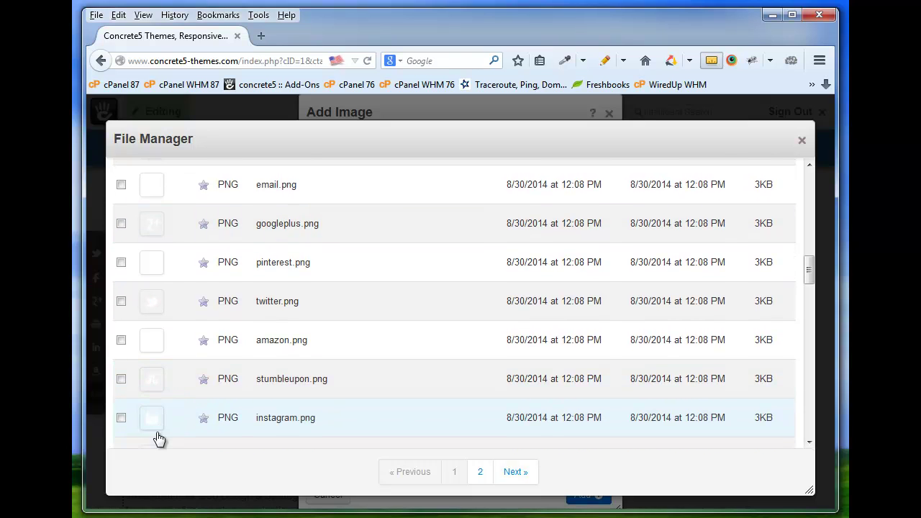
click(156, 419)
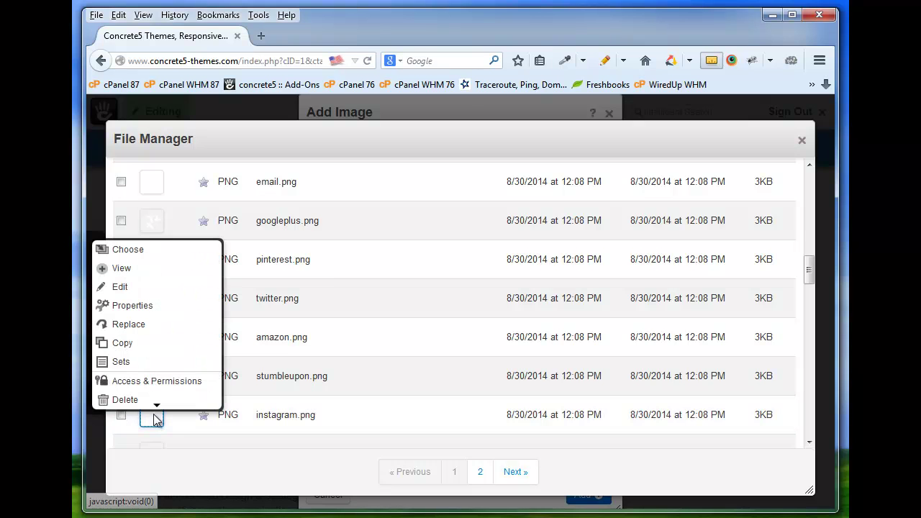
click(144, 251)
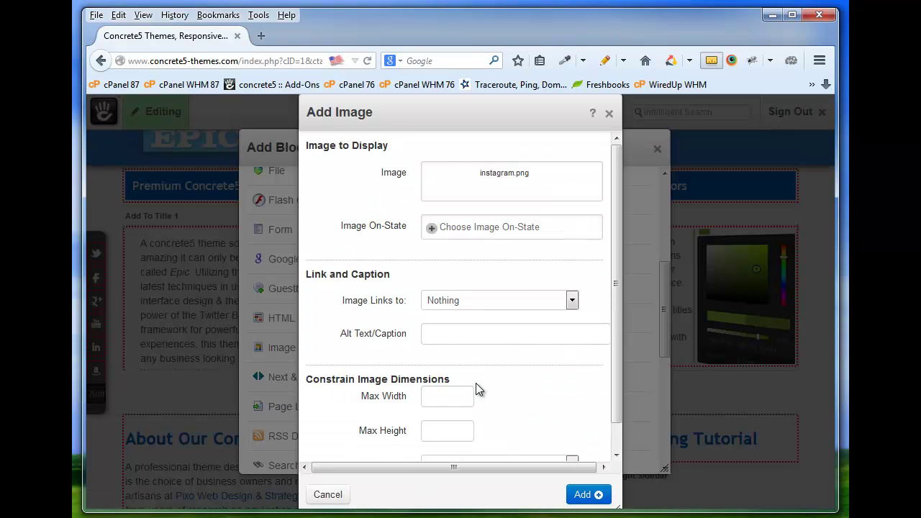
click(509, 308)
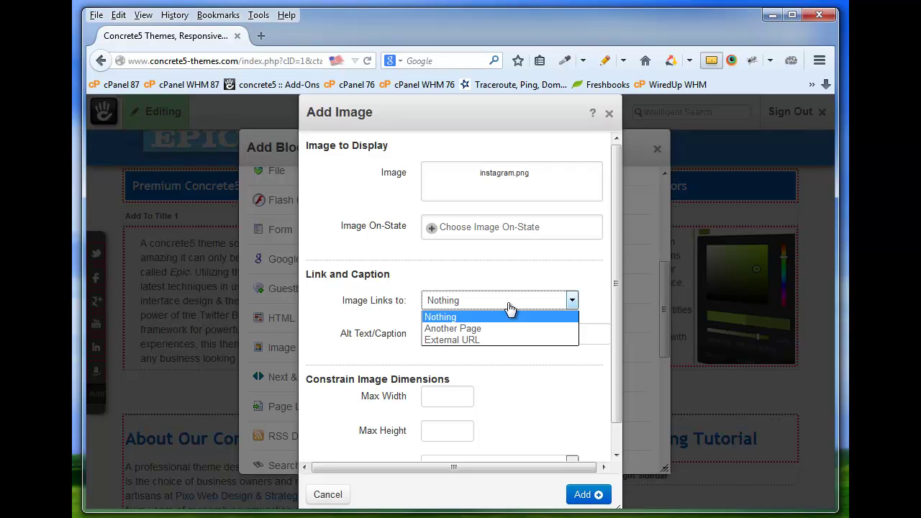
click(496, 341)
click(458, 342)
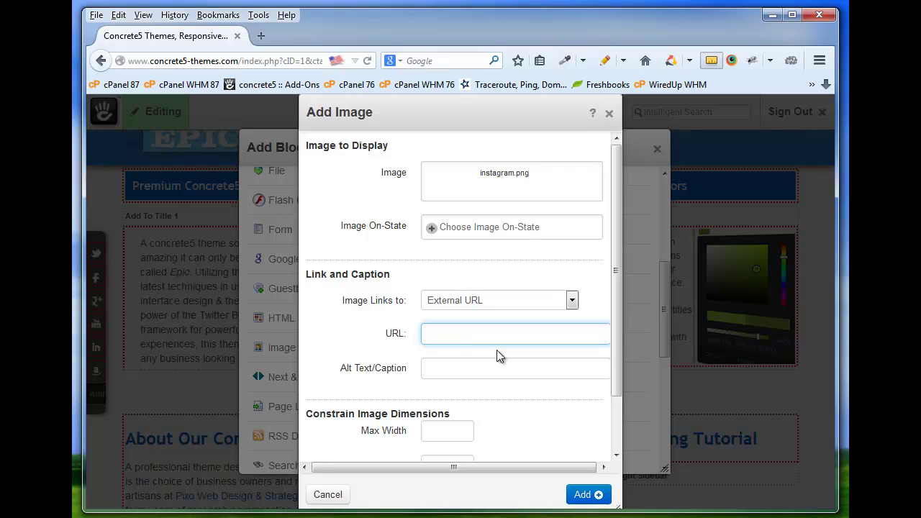
text(http:/)
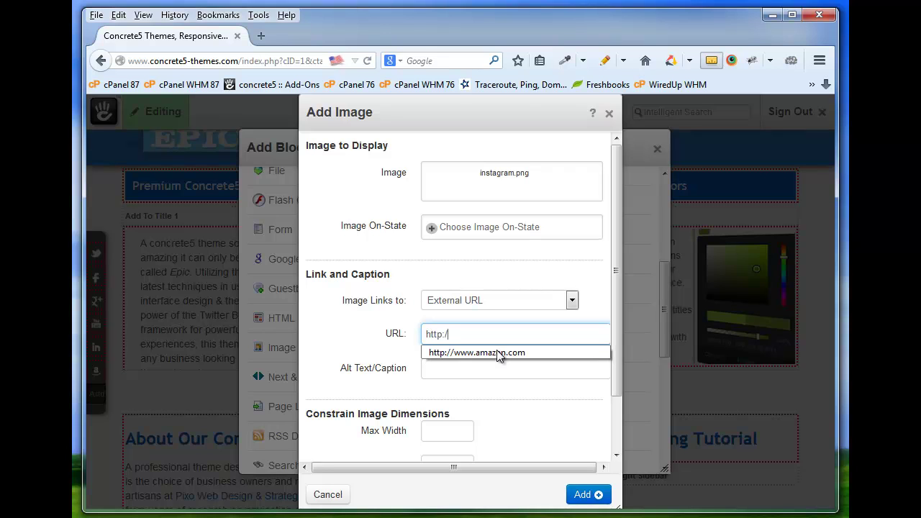
text(/www.ins)
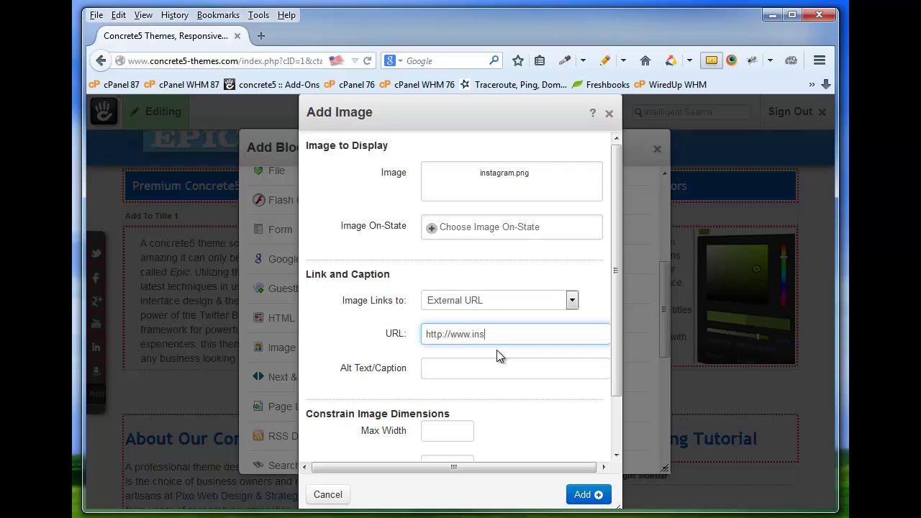
text(tagram.com)
click(585, 496)
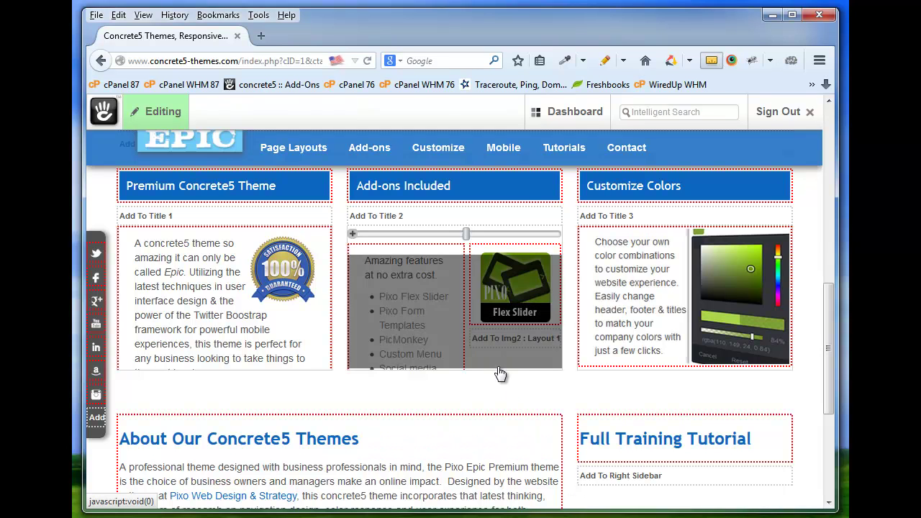
scroll(518, 394, down, 3)
scroll(517, 396, up, 1)
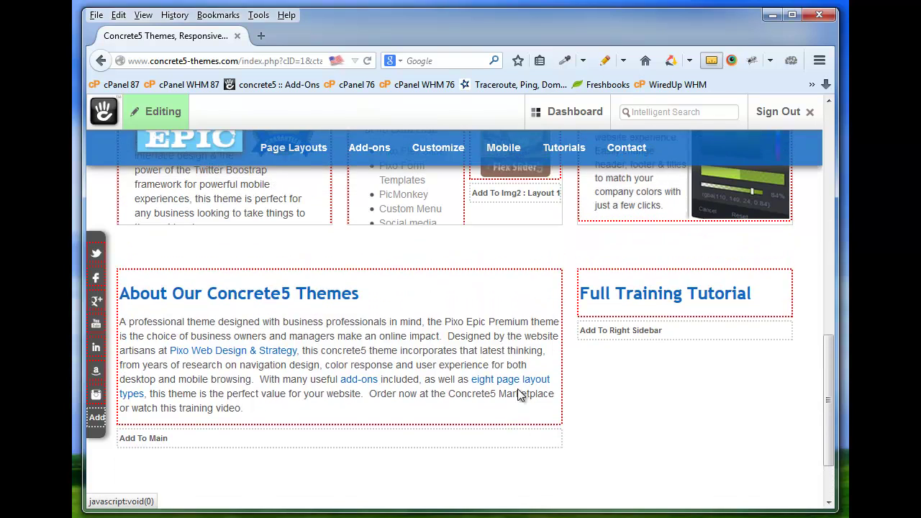
click(643, 337)
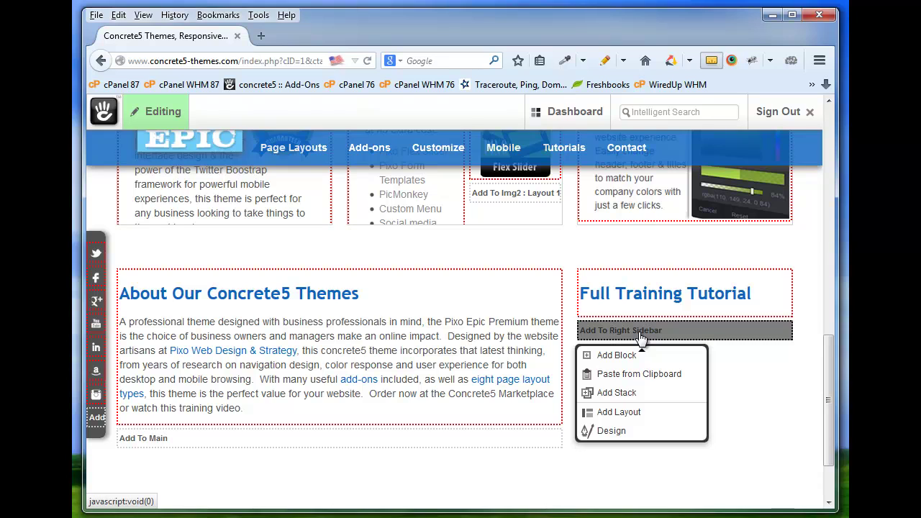
click(633, 355)
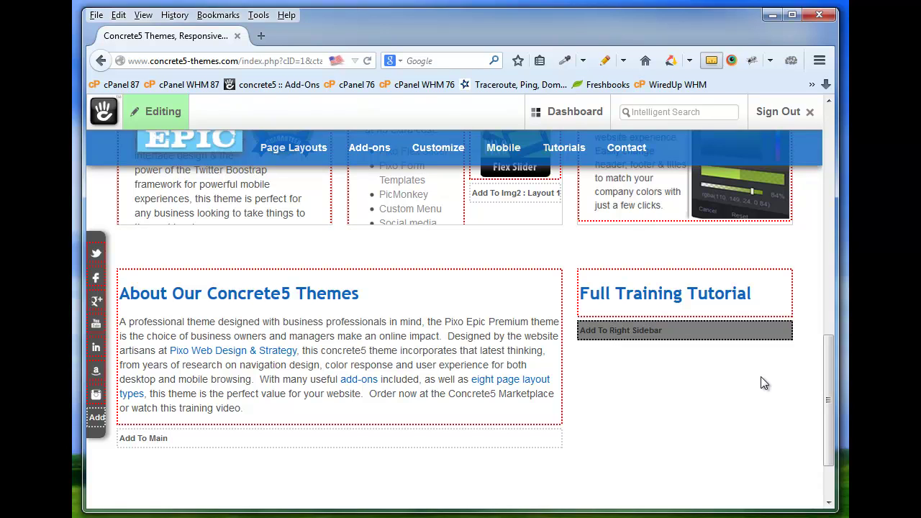
- Open the site's File Manager and upload box3image.png from the concrete5theme folder
mouse_move(581, 120)
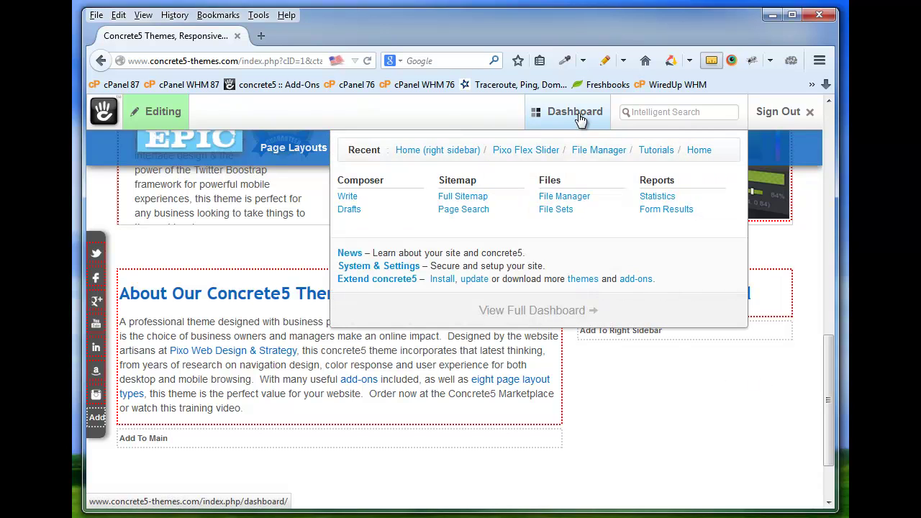
click(571, 203)
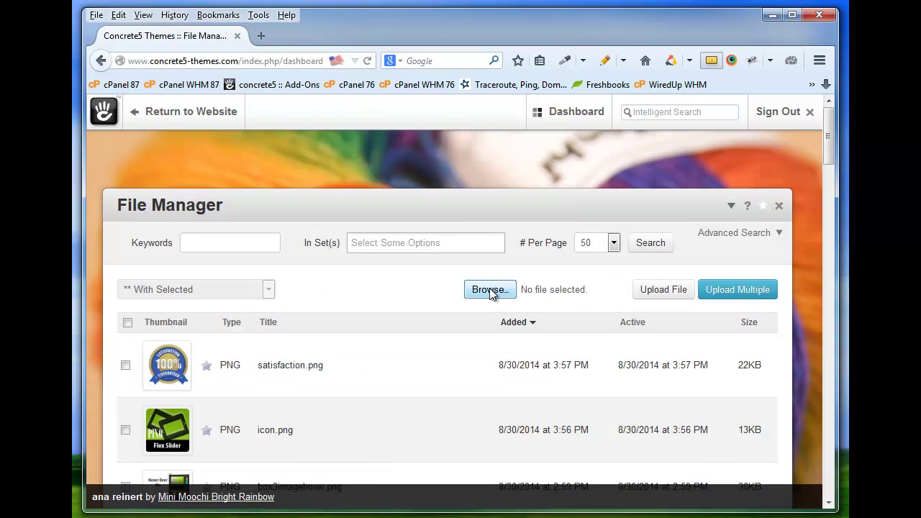
click(490, 291)
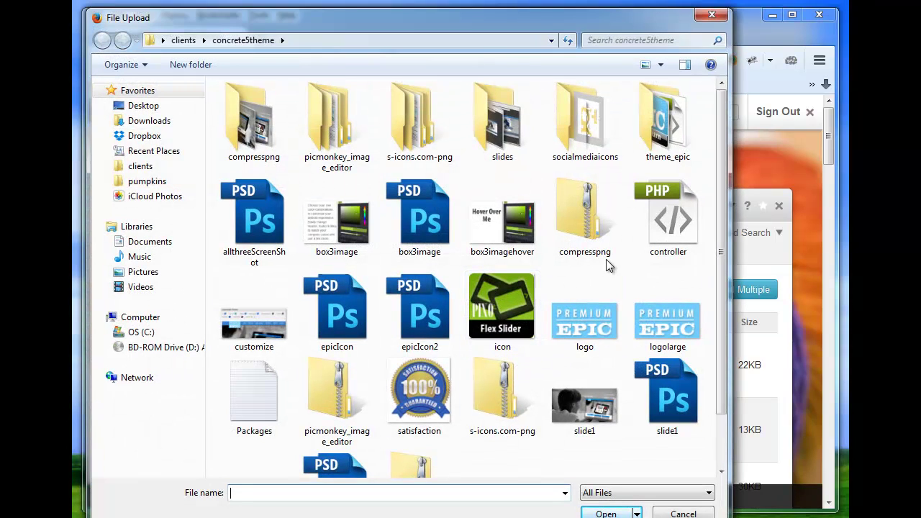
double_click(332, 232)
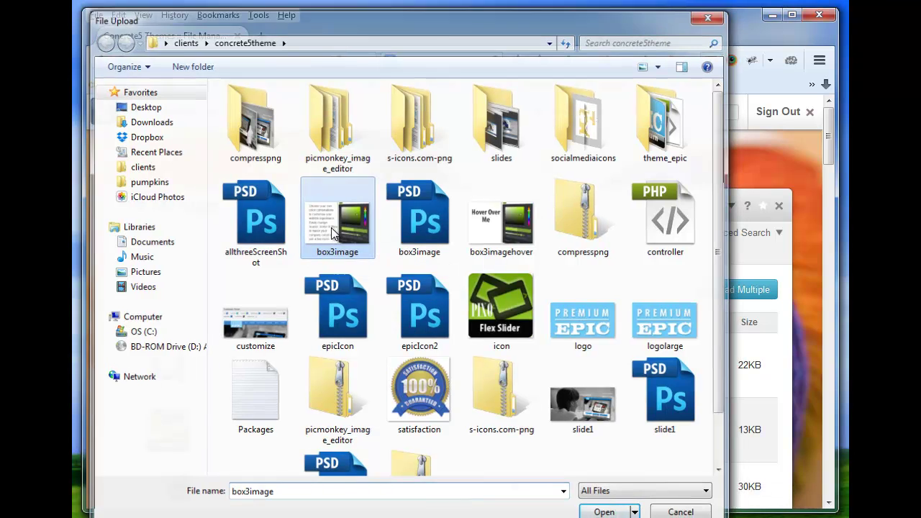
click(663, 291)
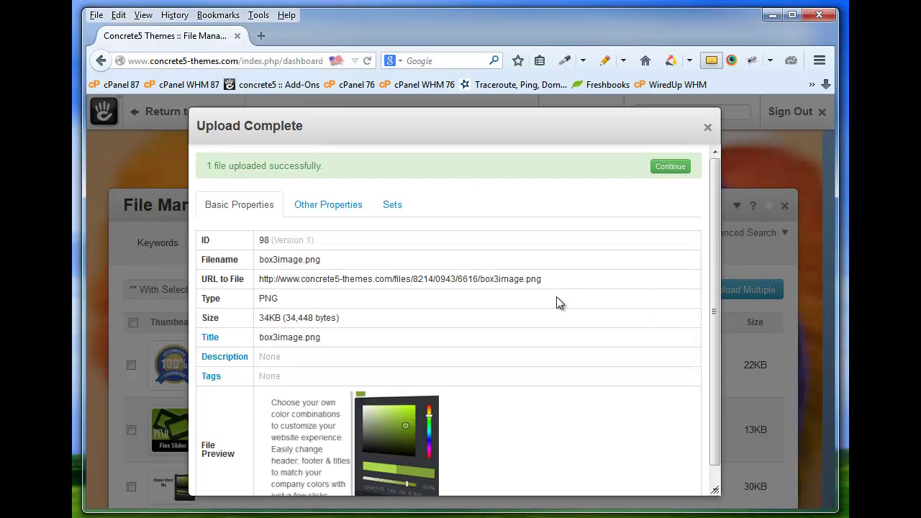
- Assign the uploaded box3image.png to a new file set named "Slideshow Test" and save the assignment
scroll(556, 297, down, 1)
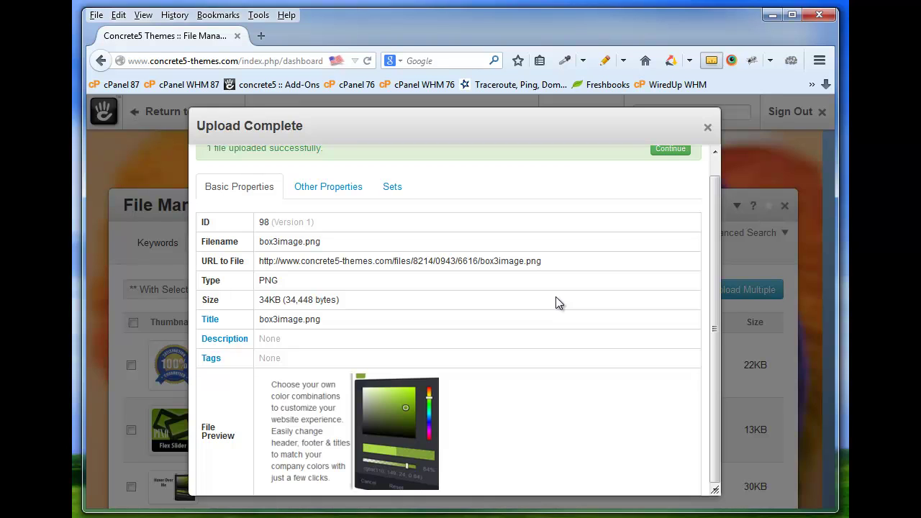
click(389, 190)
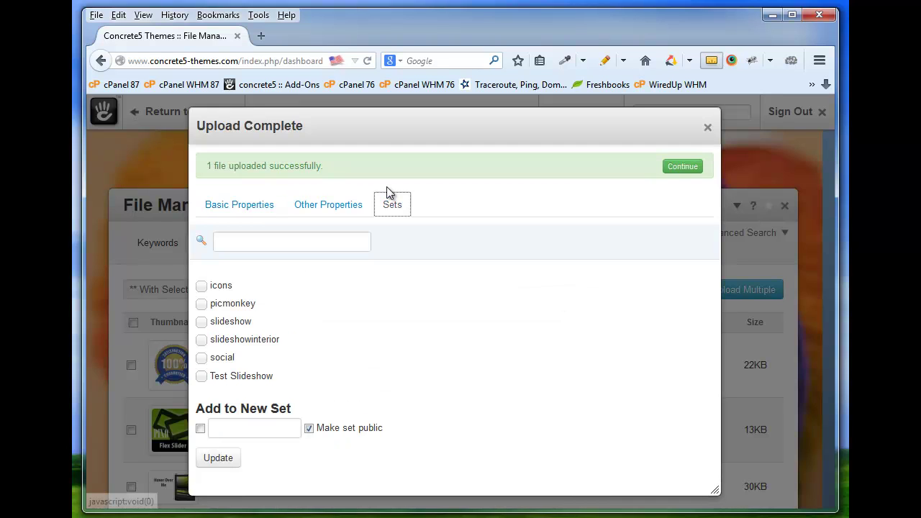
click(237, 430)
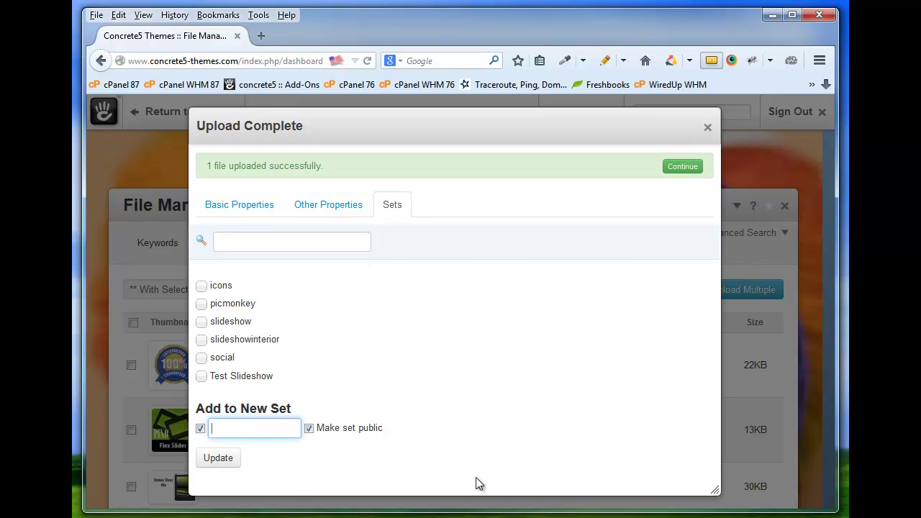
text(Slid)
text(e)
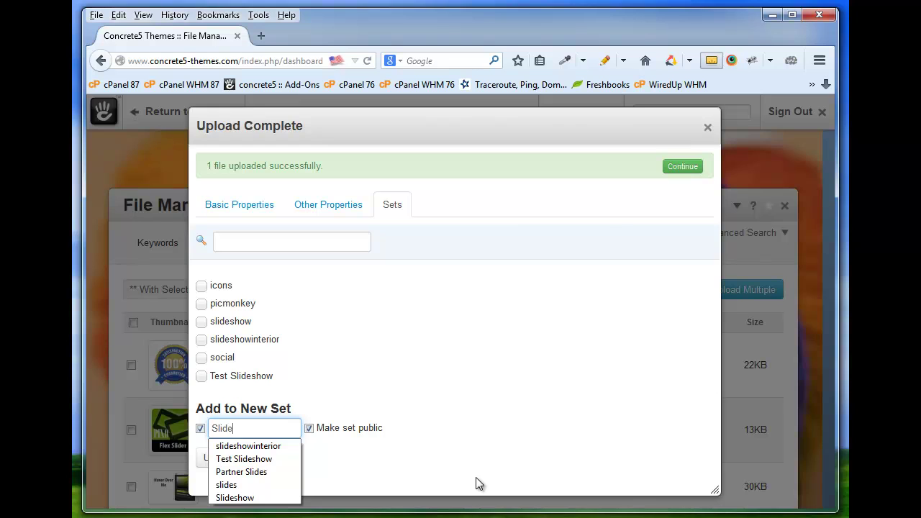
text(show Test)
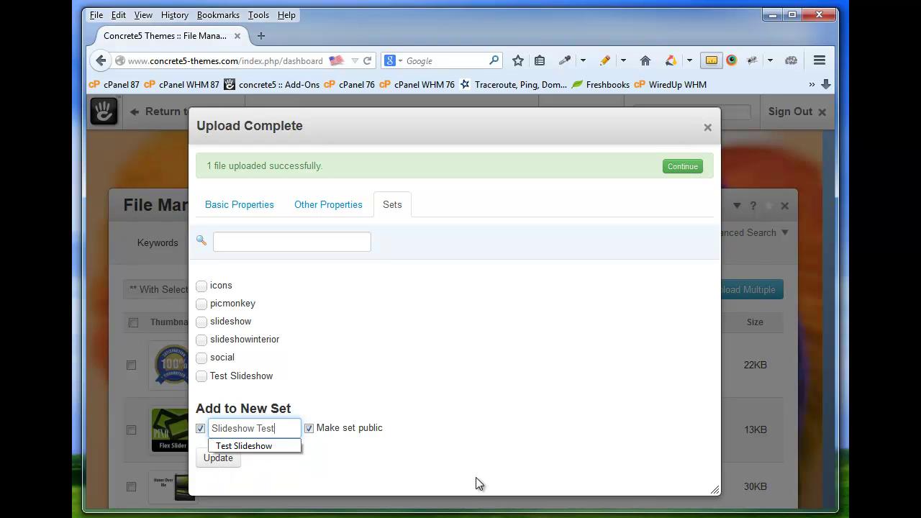
click(447, 478)
click(214, 459)
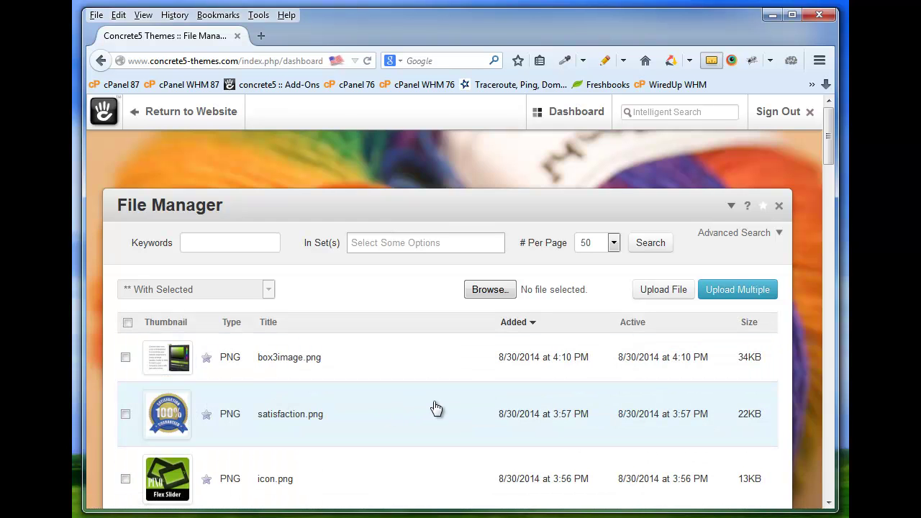
- Upload box3imagehover.png from the concrete5theme folder to the File Manager
click(501, 290)
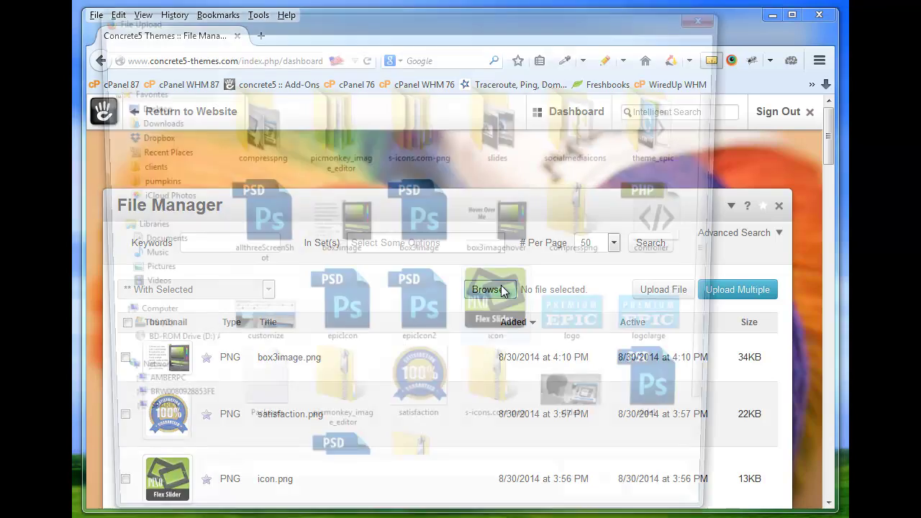
click(512, 213)
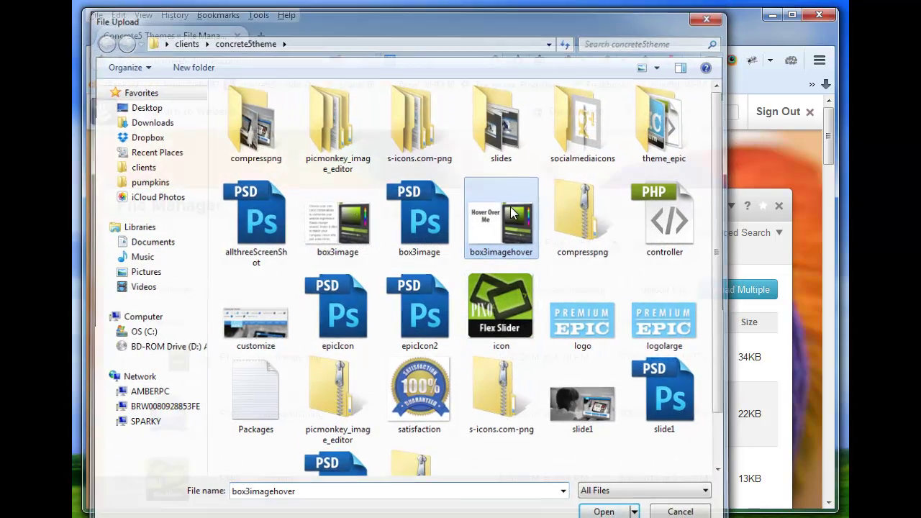
double_click(510, 208)
click(643, 292)
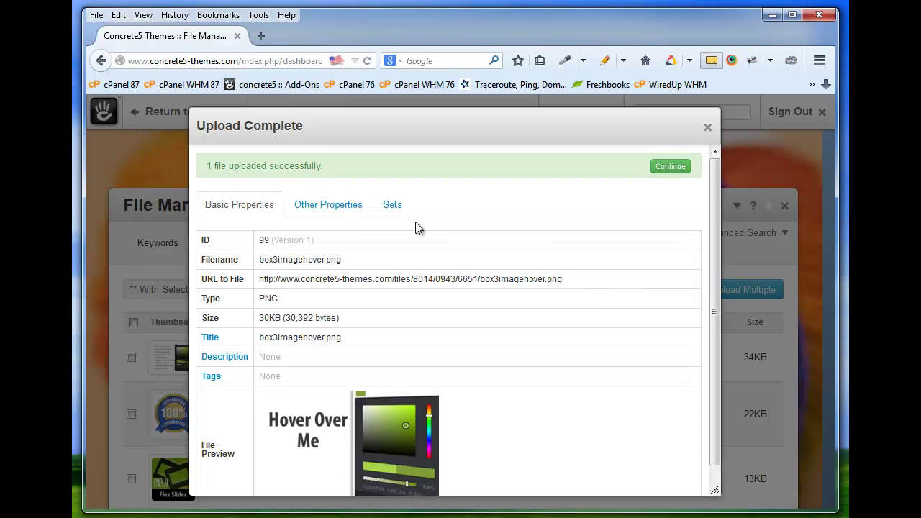
- Add the uploaded box3imagehover.png to the existing Slideshow Test file set and finish the upload
click(384, 204)
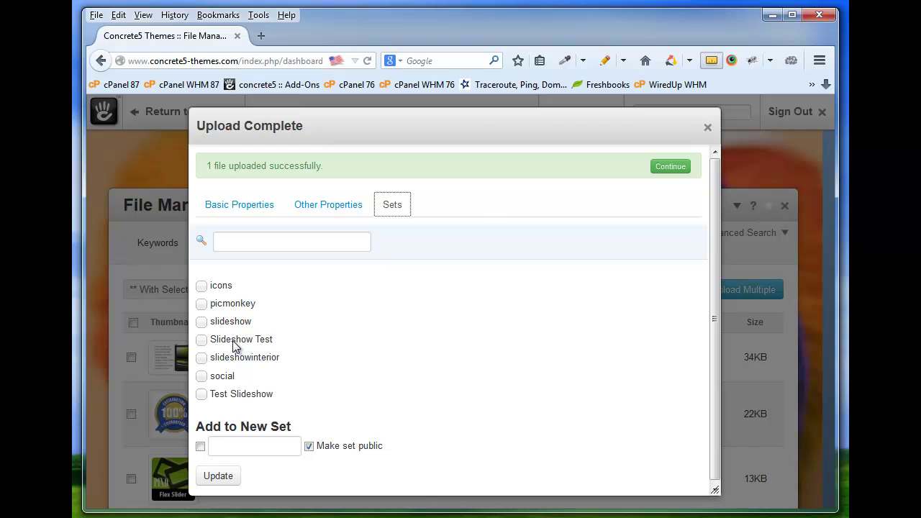
click(201, 340)
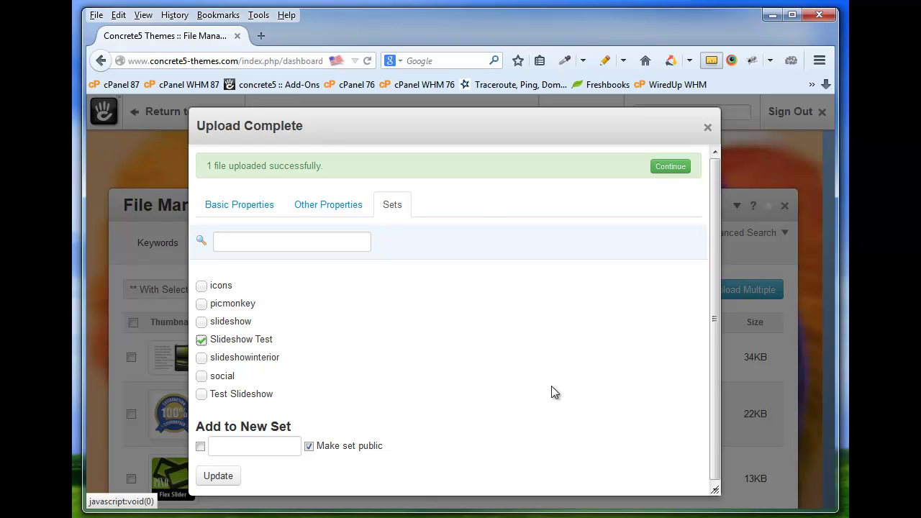
scroll(583, 404, down, 1)
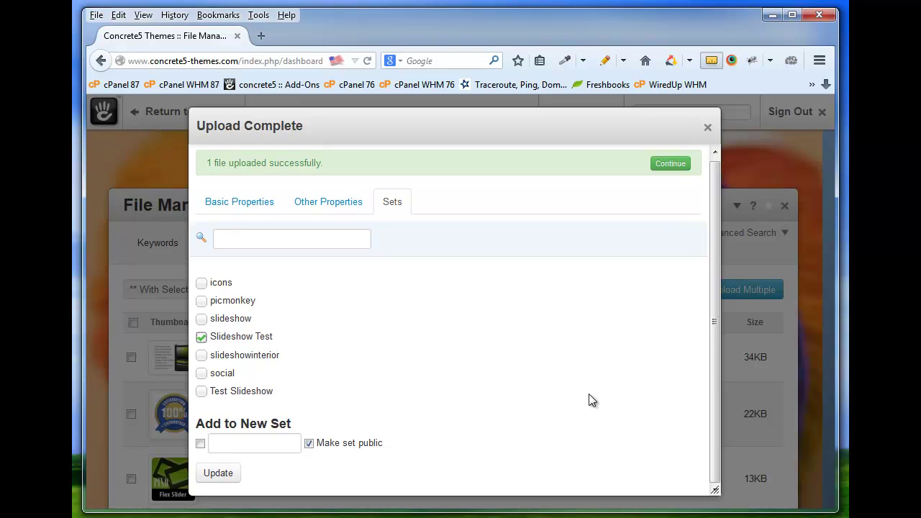
click(669, 164)
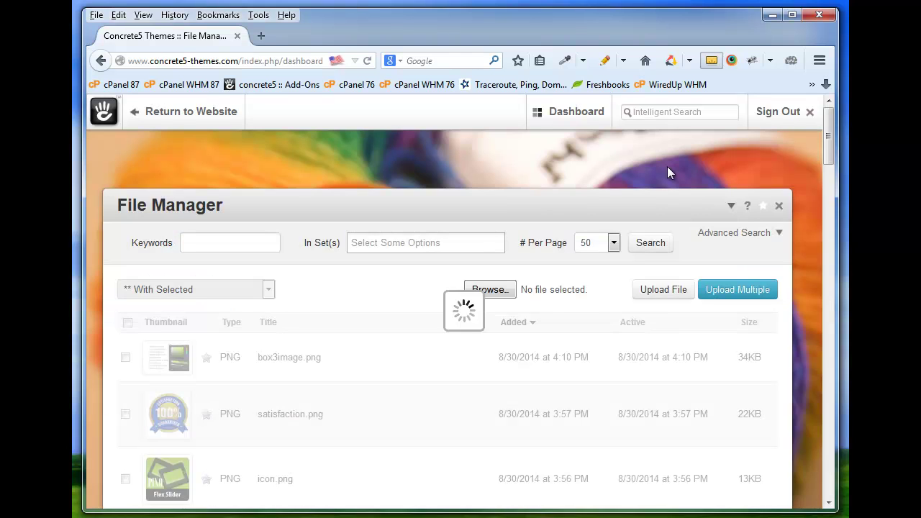
- Return to the website's home page and start adding a Flex Slider block to the Right Sidebar area beneath Full Training Tutorial
click(189, 113)
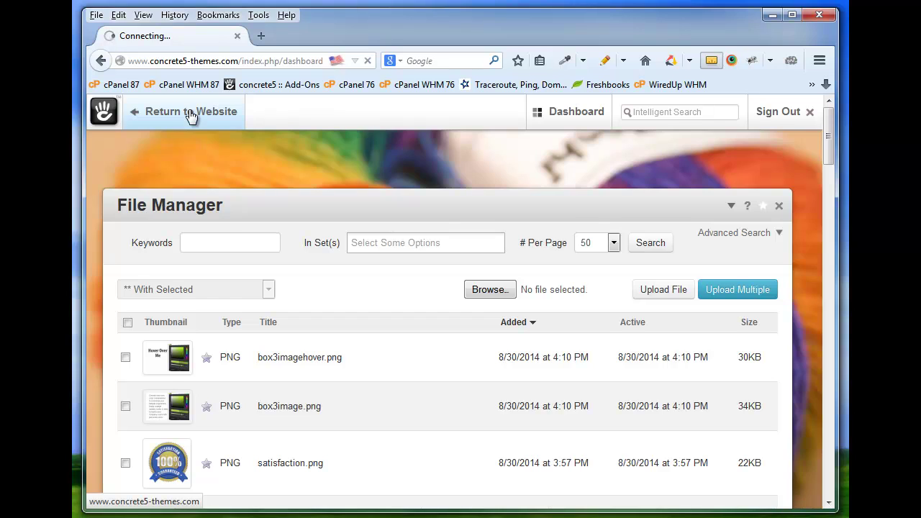
scroll(576, 268, down, 15)
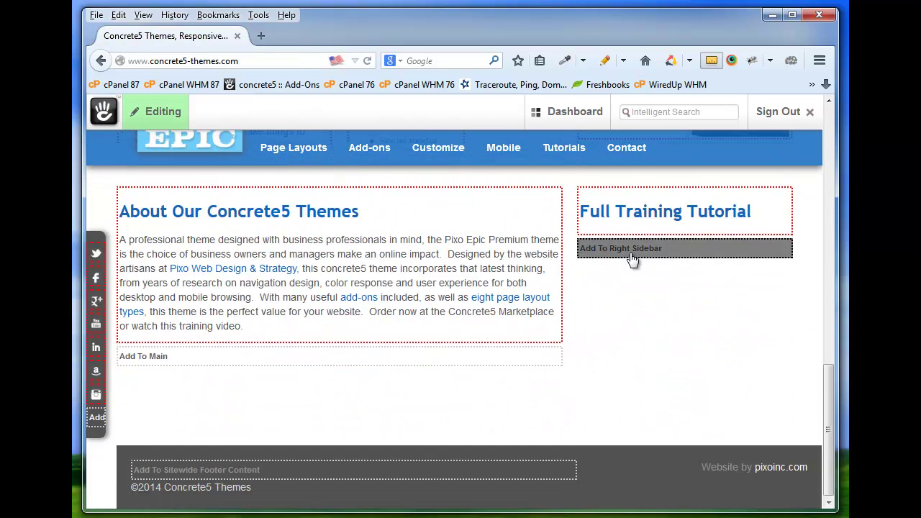
click(632, 257)
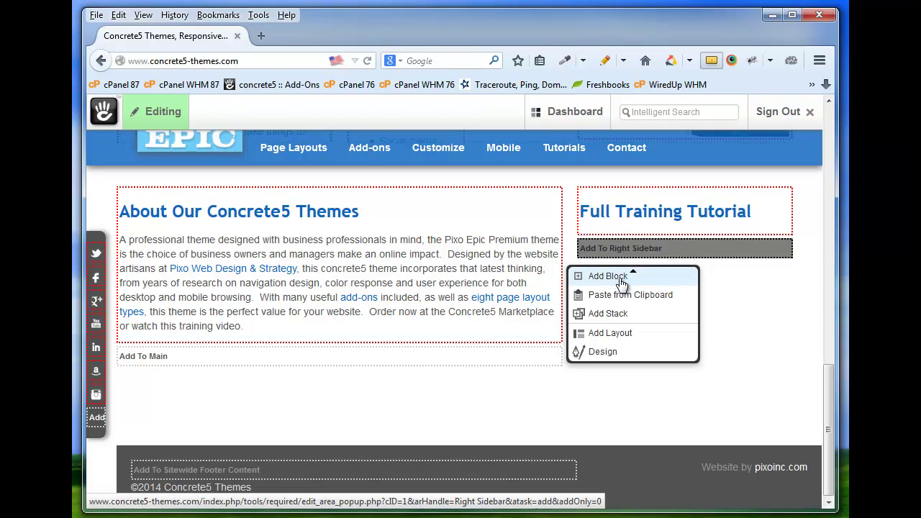
click(608, 277)
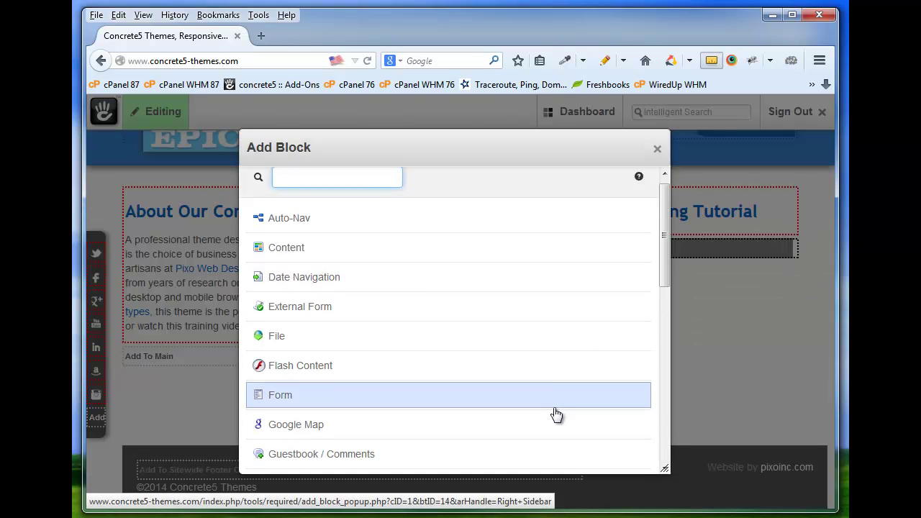
scroll(553, 413, down, 3)
scroll(552, 410, down, 5)
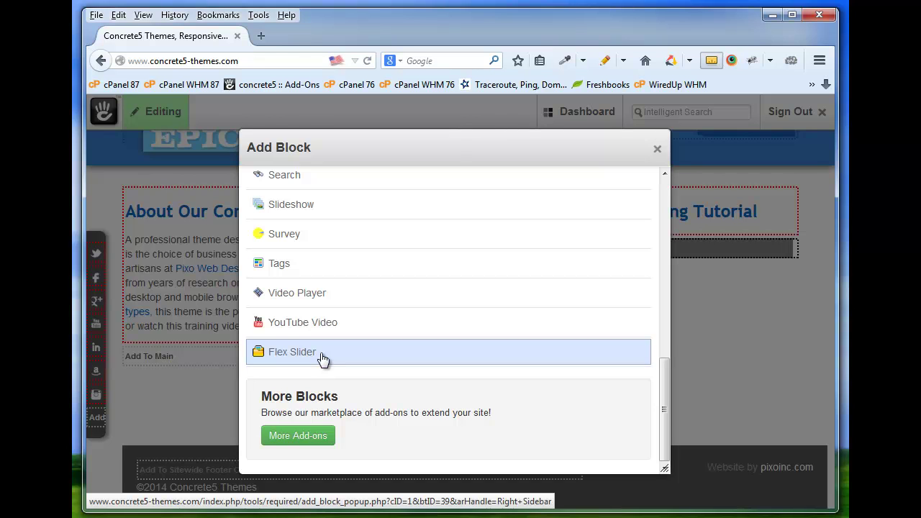
click(322, 359)
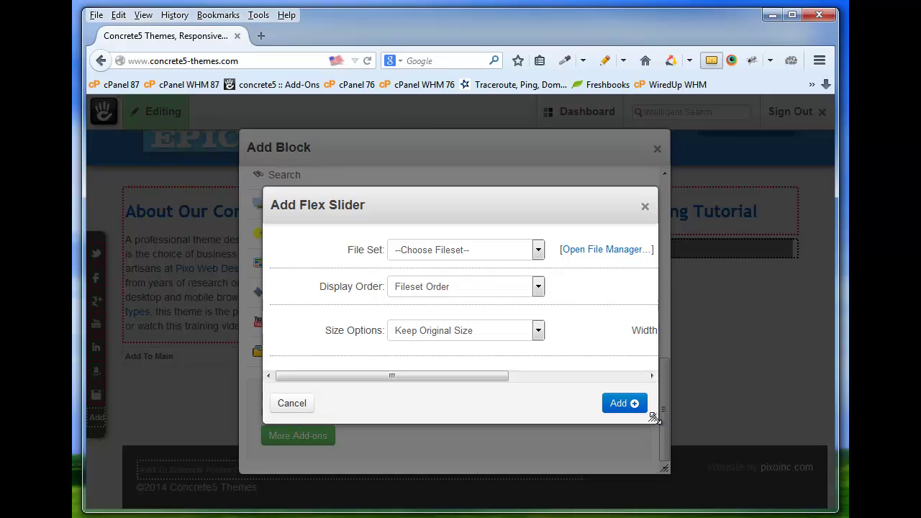
- Widen the Add Flex Slider dialog and choose Slideshow Test as the slider's file set
drag(654, 418, 719, 423)
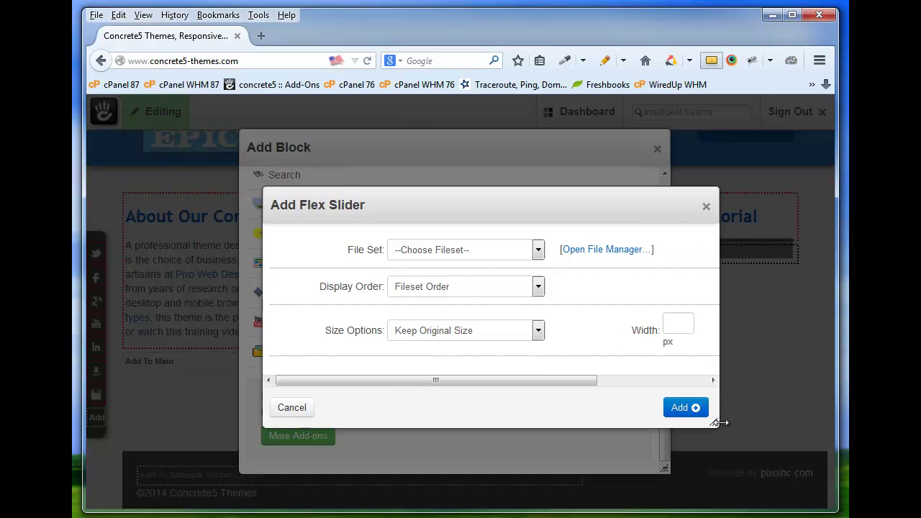
click(537, 253)
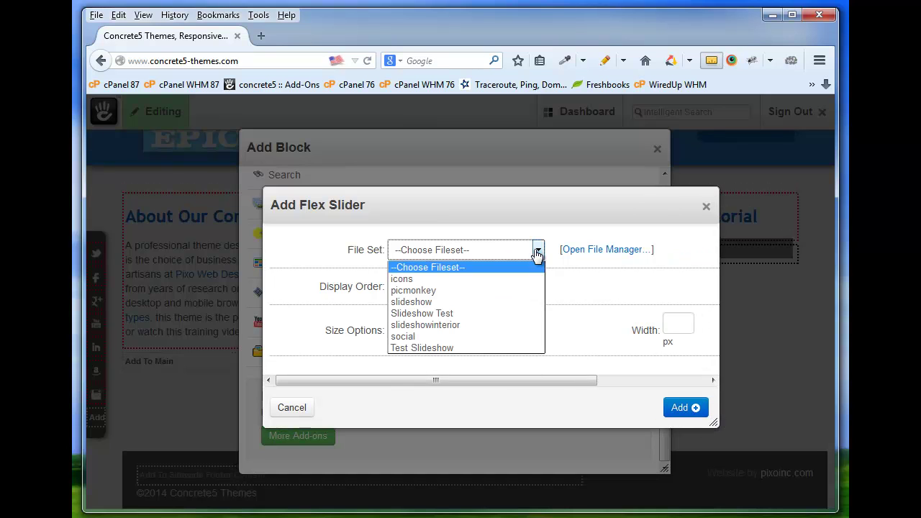
click(466, 315)
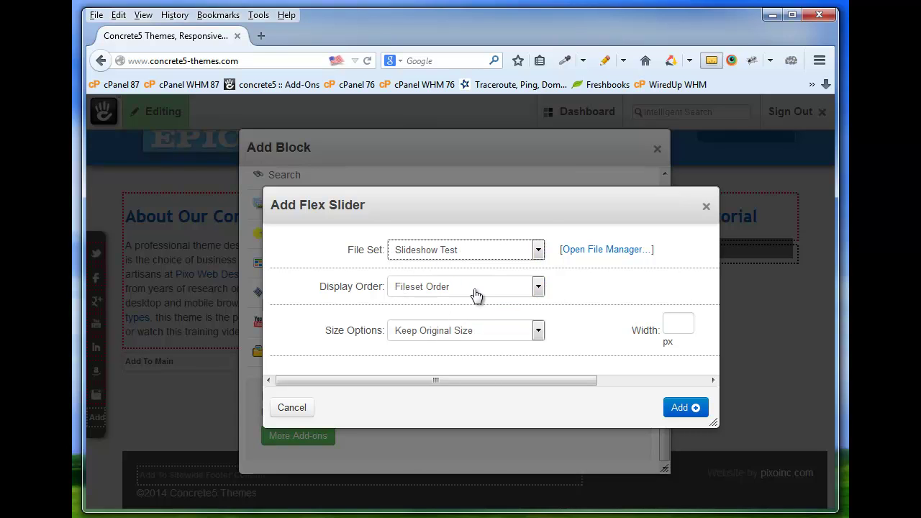
- Set the Flex Slider's display order to Random Order with Keep Original Size, and add the block to the page
click(474, 294)
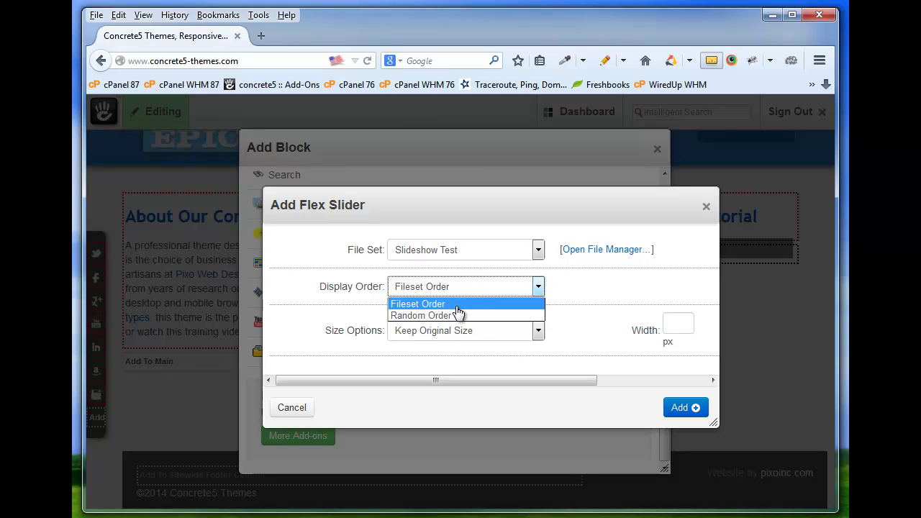
click(452, 317)
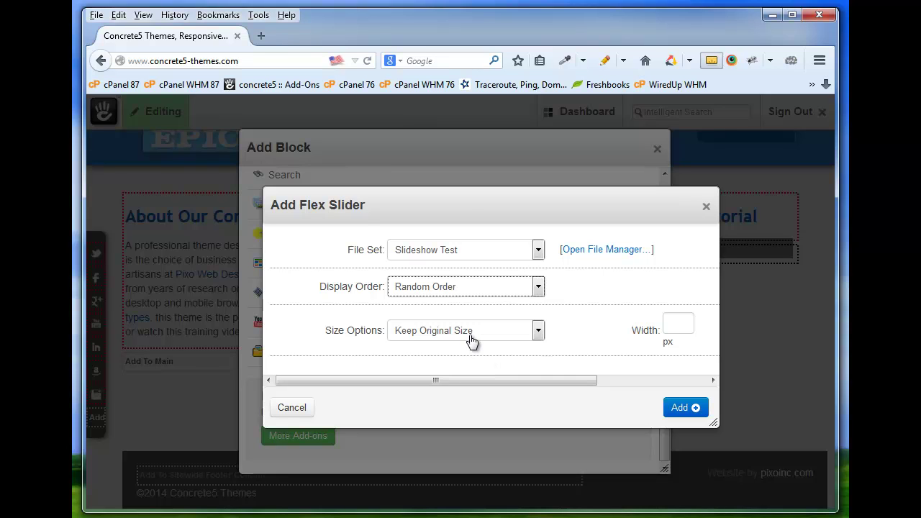
click(472, 341)
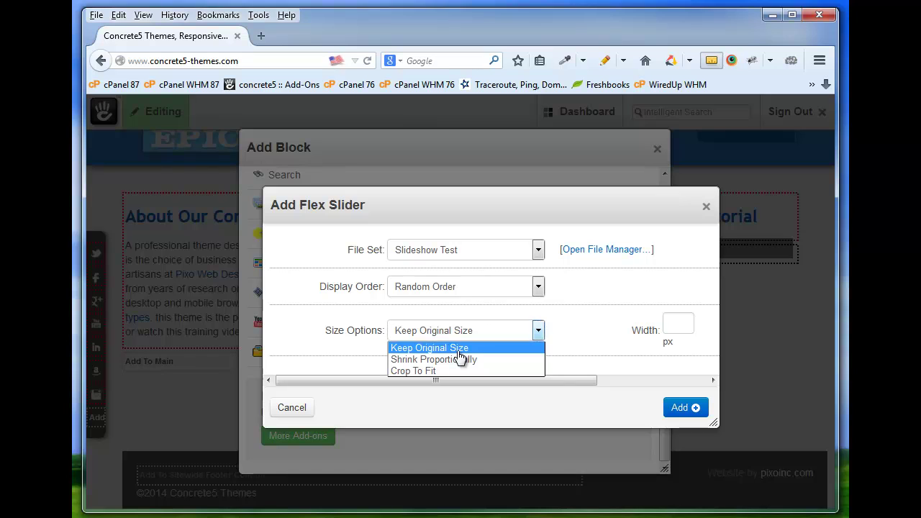
click(458, 351)
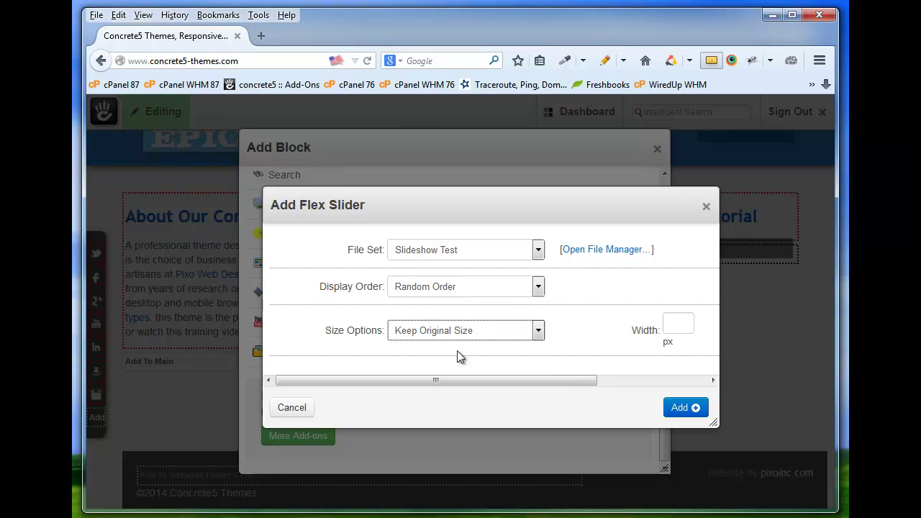
click(678, 408)
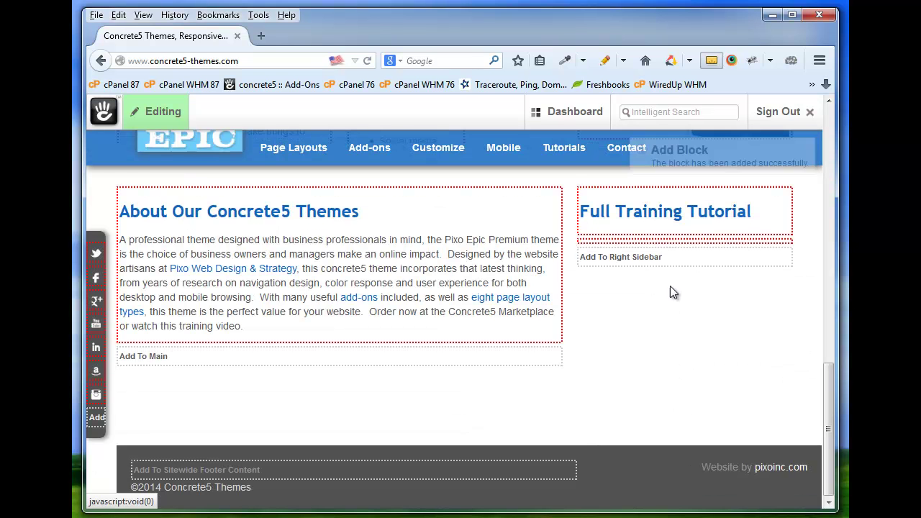
- Publish the home page edits and view the new slider beneath Full Training Tutorial
click(157, 112)
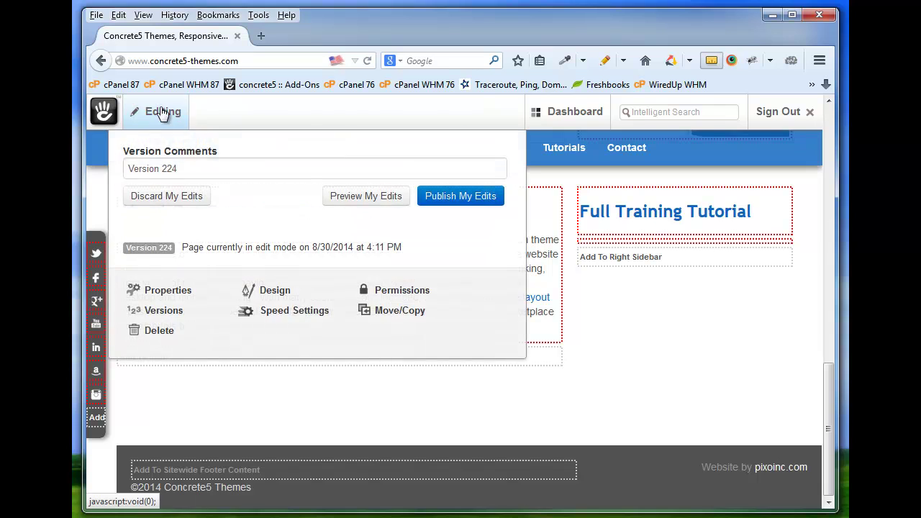
click(439, 202)
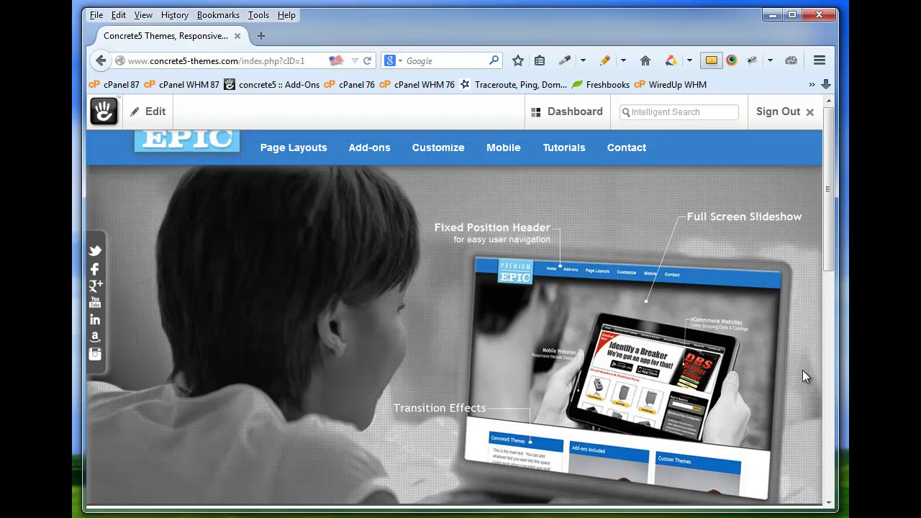
scroll(803, 371, down, 10)
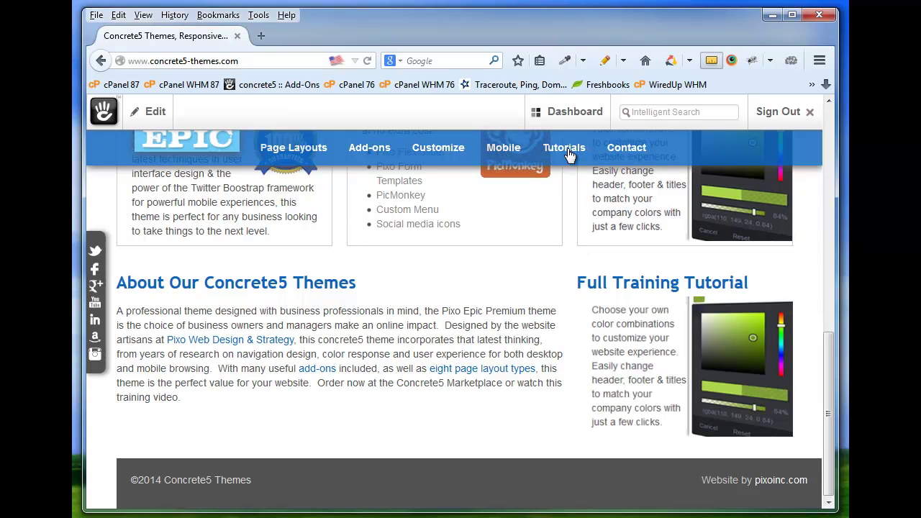
- Open the properties of the newest box3imagehover.png in the File Manager
mouse_move(568, 115)
click(564, 197)
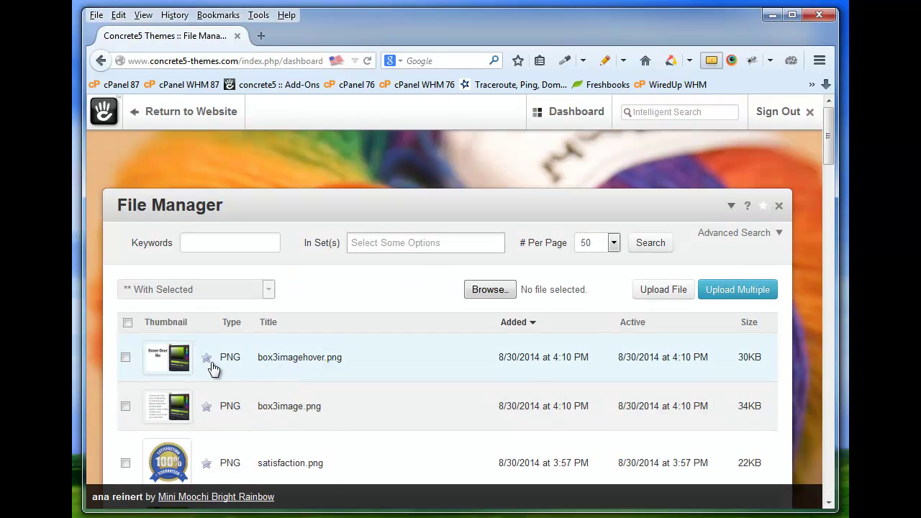
click(170, 357)
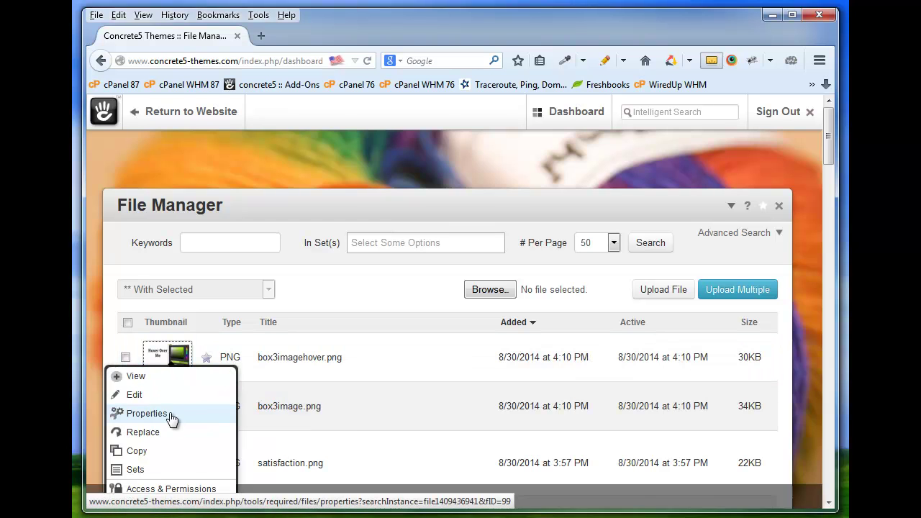
click(169, 412)
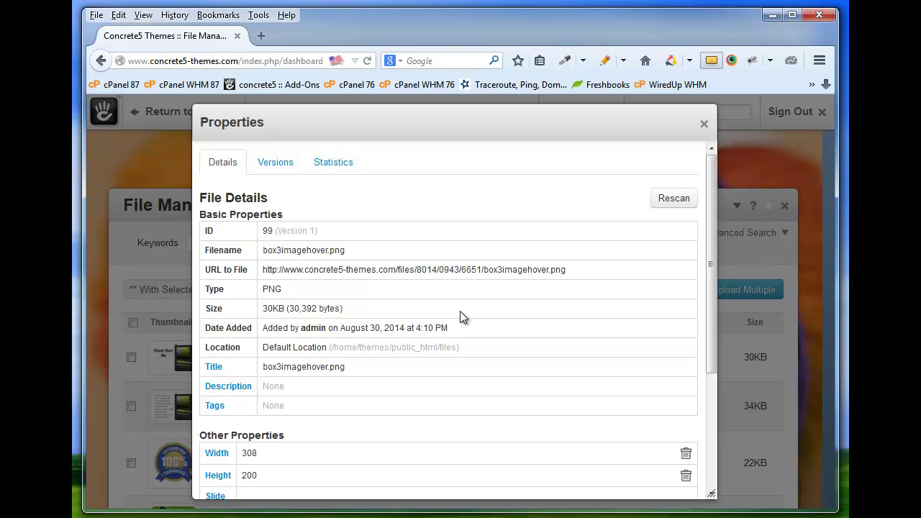
scroll(460, 311, down, 3)
click(213, 387)
click(318, 374)
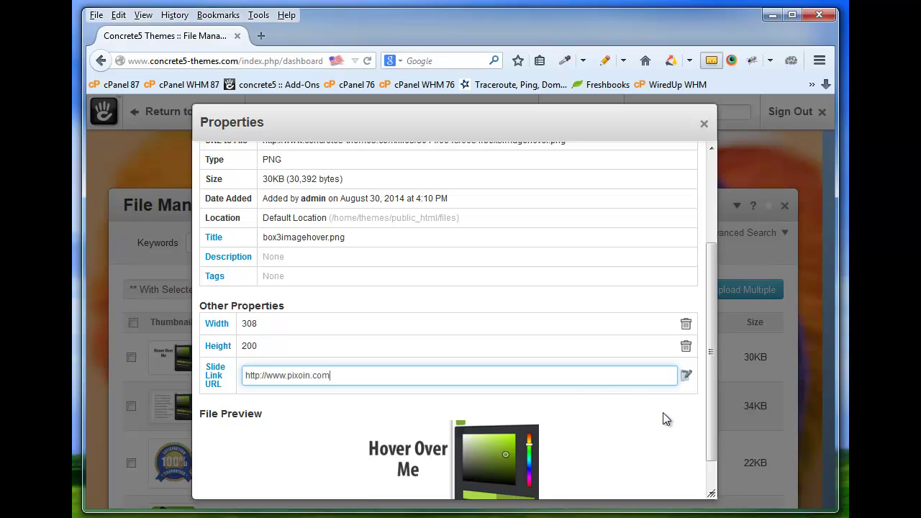
click(687, 377)
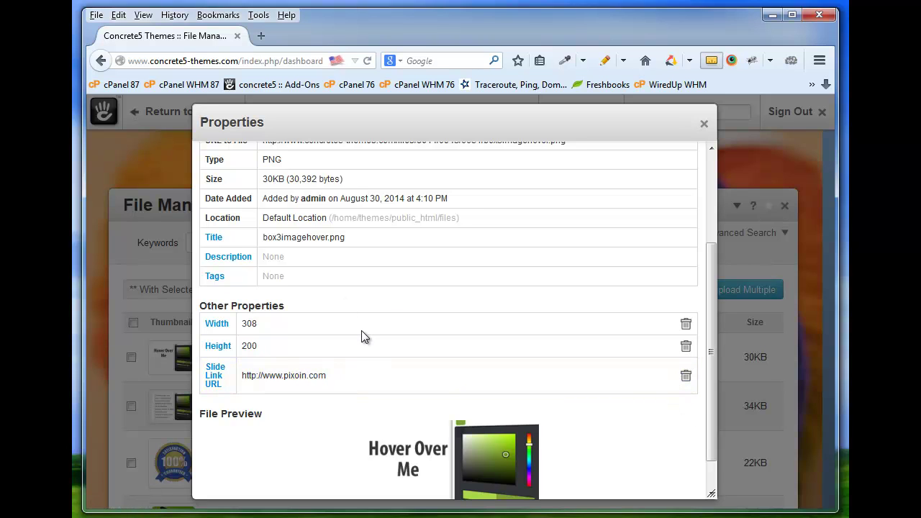
click(215, 376)
click(310, 376)
text(c)
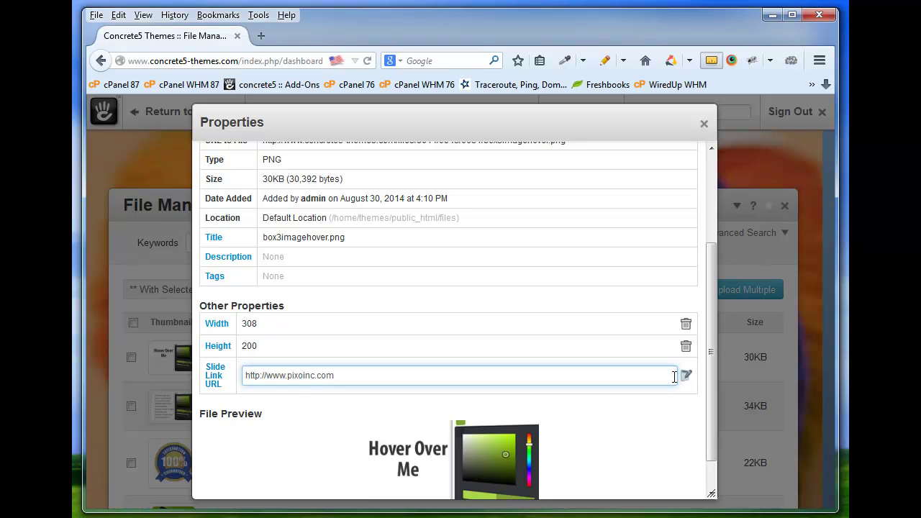
click(687, 377)
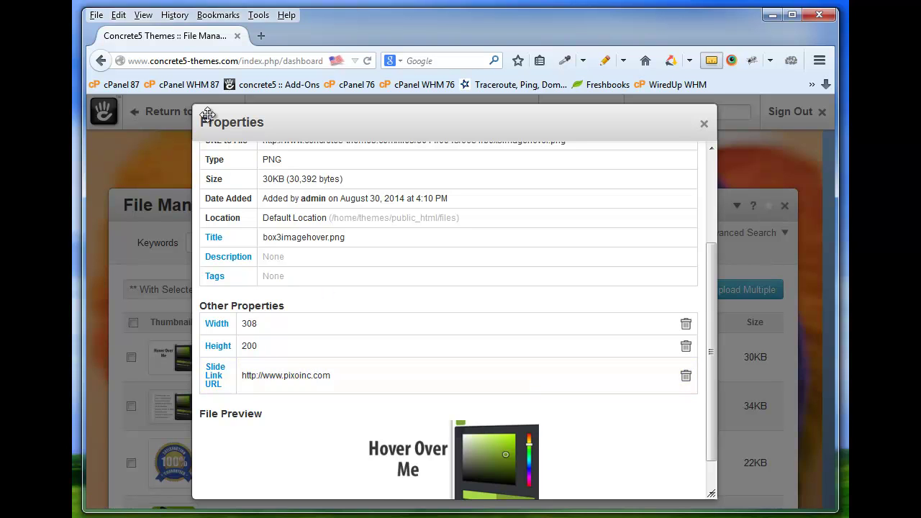
click(704, 123)
- Return to the home page, test the link of the Hover Over Me slide, and come back to the page
click(190, 115)
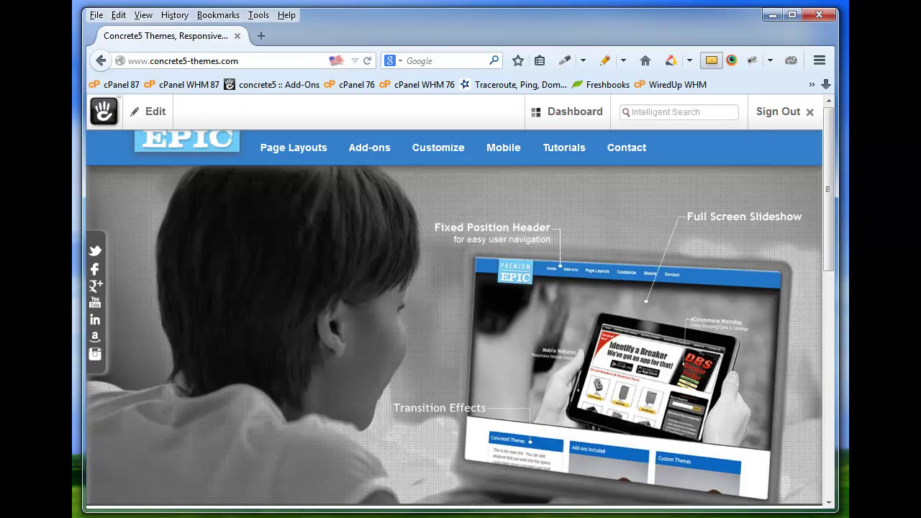
drag(821, 193, 820, 459)
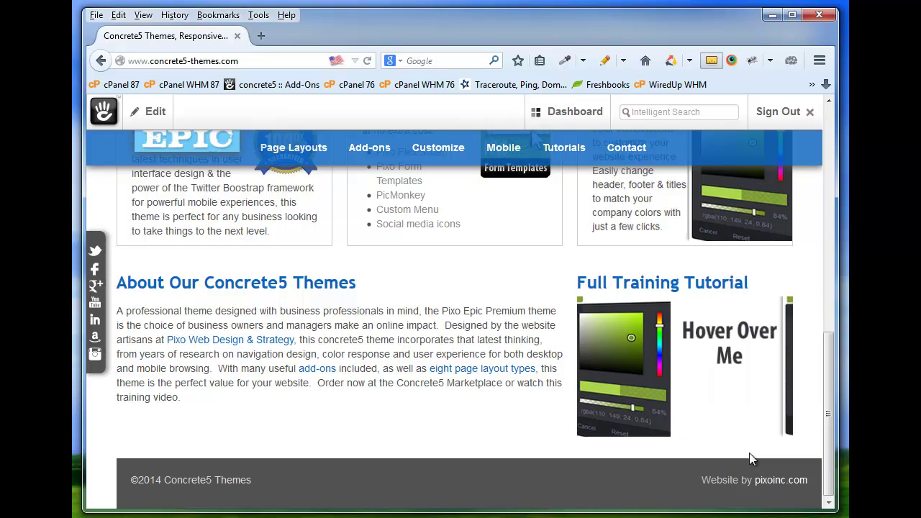
click(689, 351)
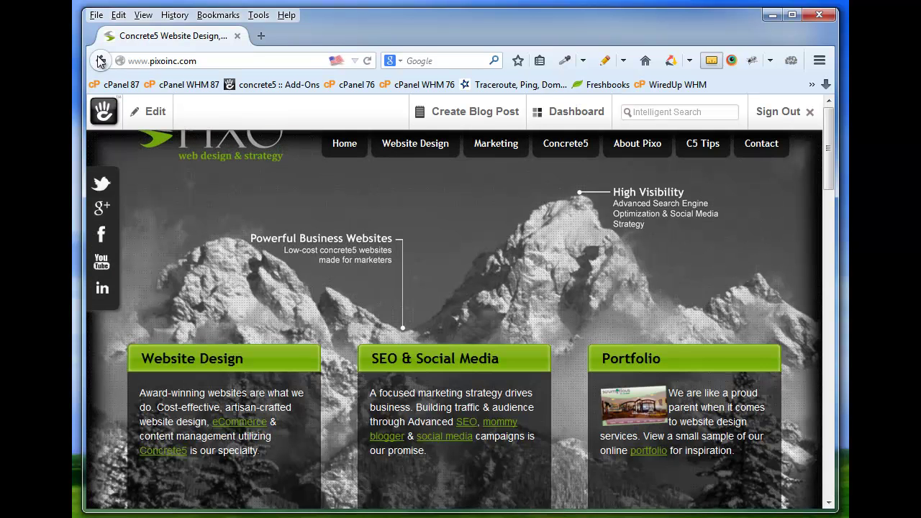
click(100, 61)
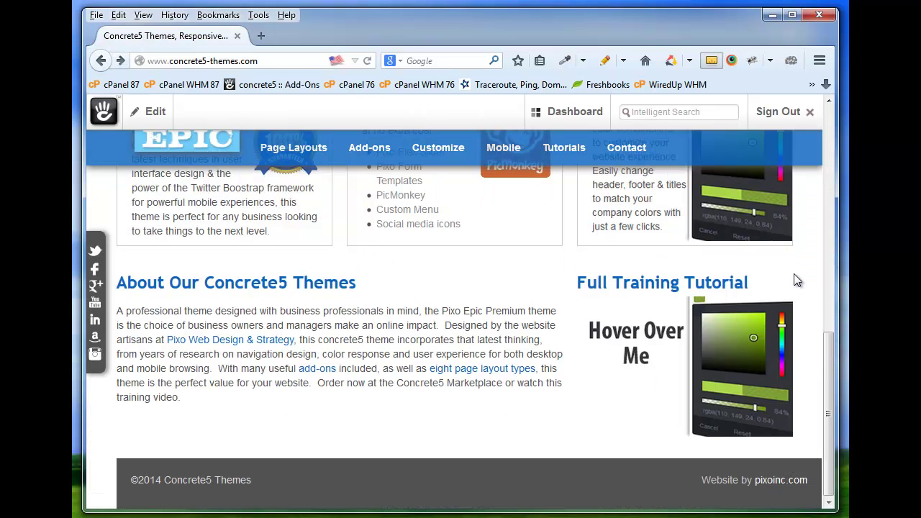
scroll(794, 281, up, 10)
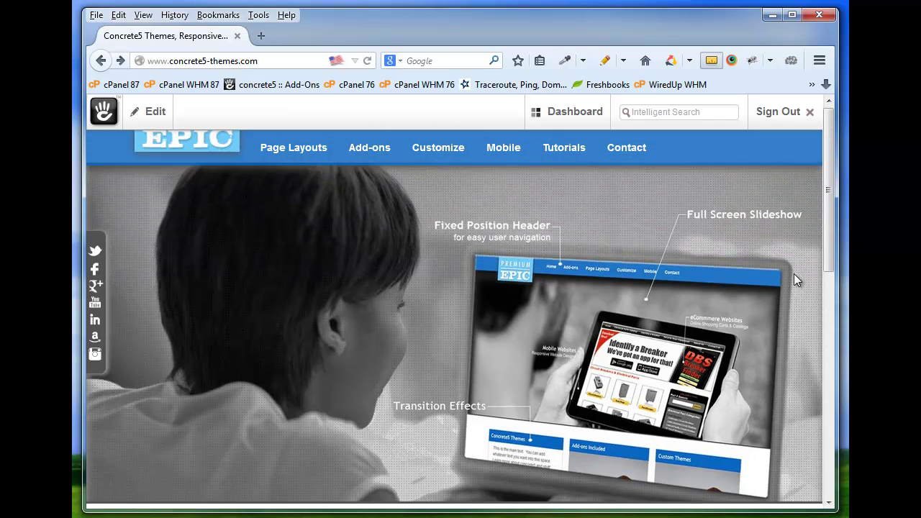
- Go to the File Manager and open box3image.png in the image editor
mouse_move(568, 116)
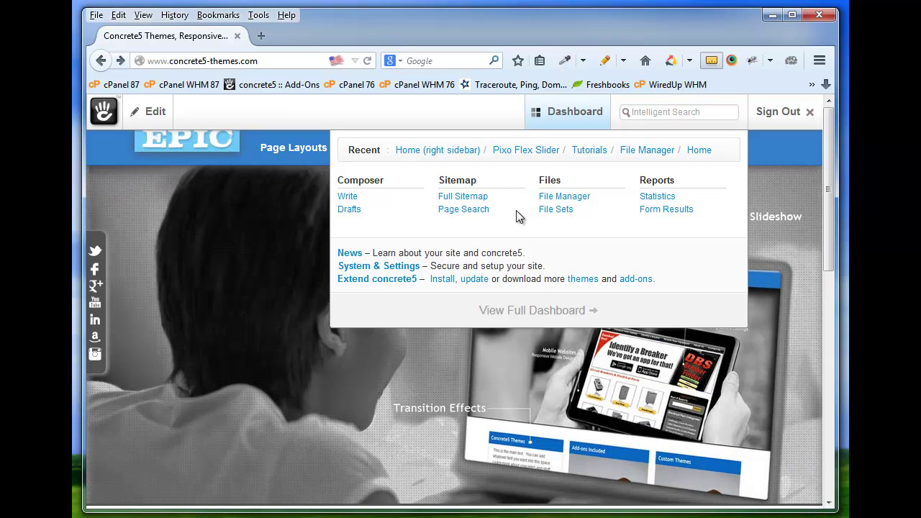
click(561, 200)
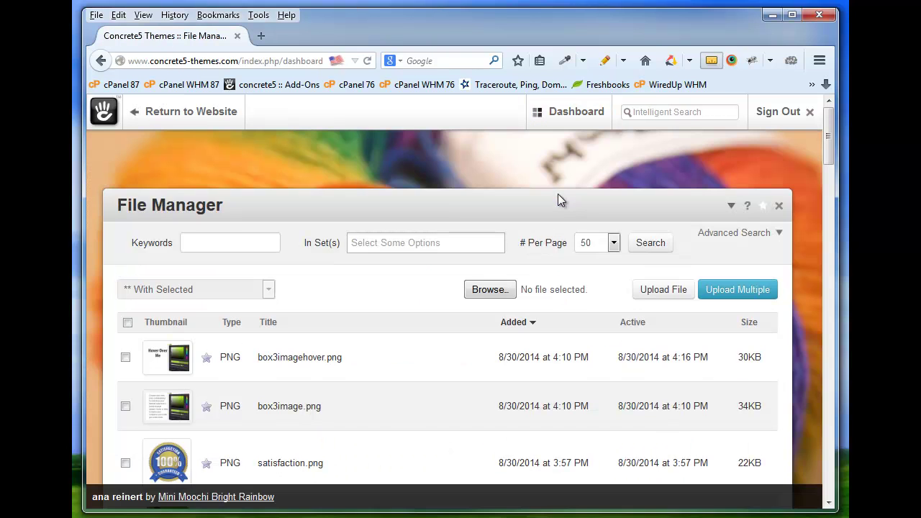
scroll(467, 287, down, 3)
scroll(463, 290, up, 2)
mouse_move(180, 293)
click(169, 333)
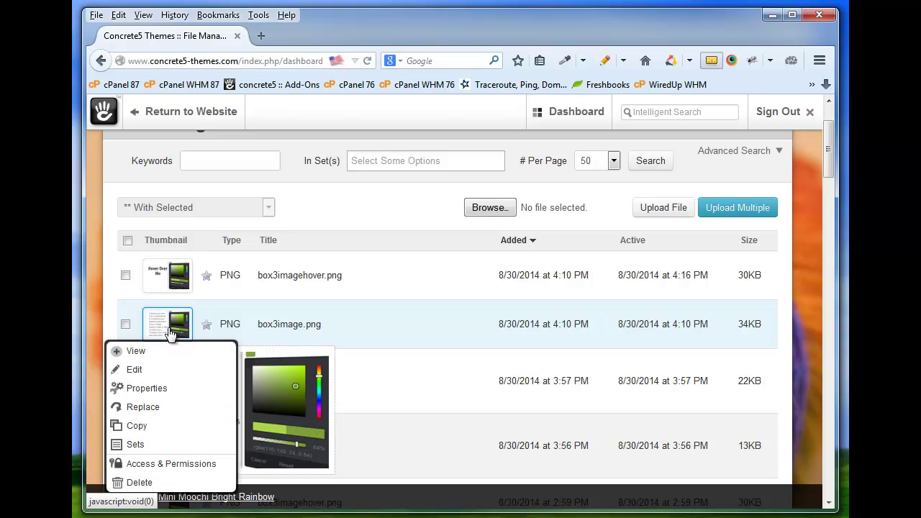
click(136, 371)
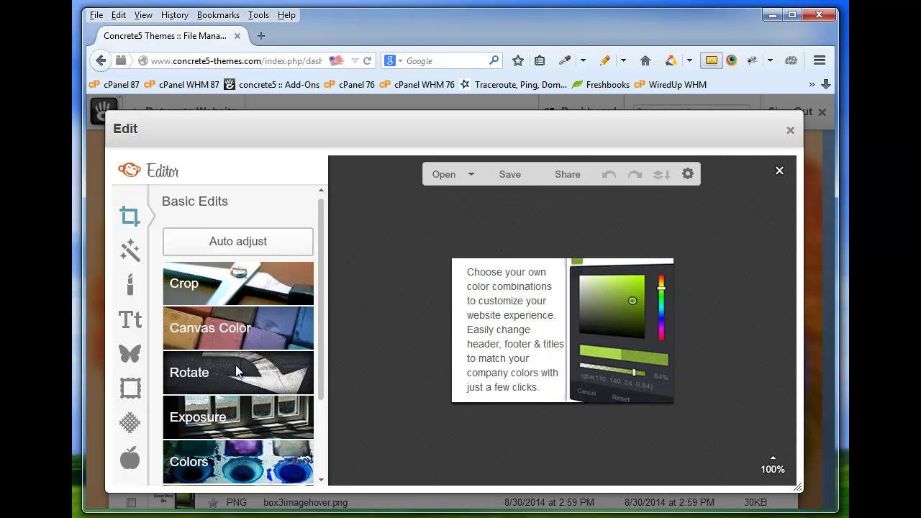
- Crop box3image.png to about 293 × 200 px, trimming the narrow strip along its left edge, and save the image
click(213, 288)
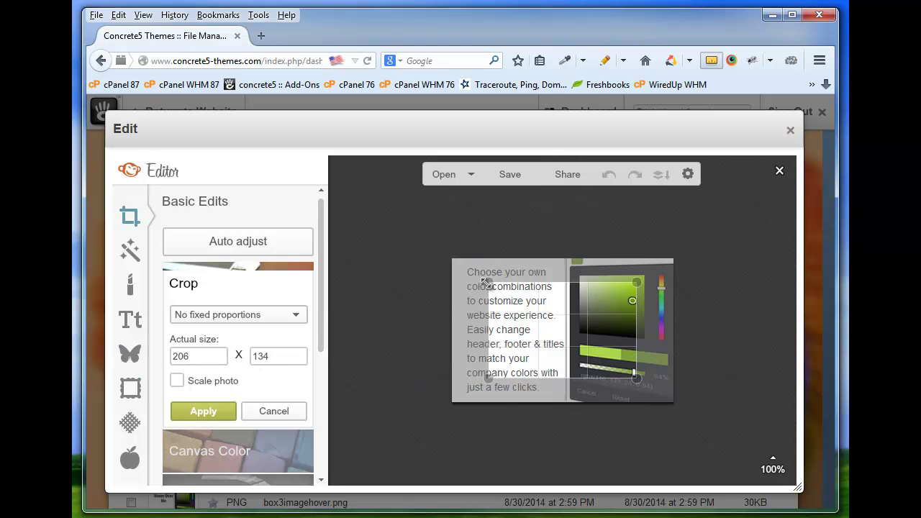
drag(487, 282, 463, 258)
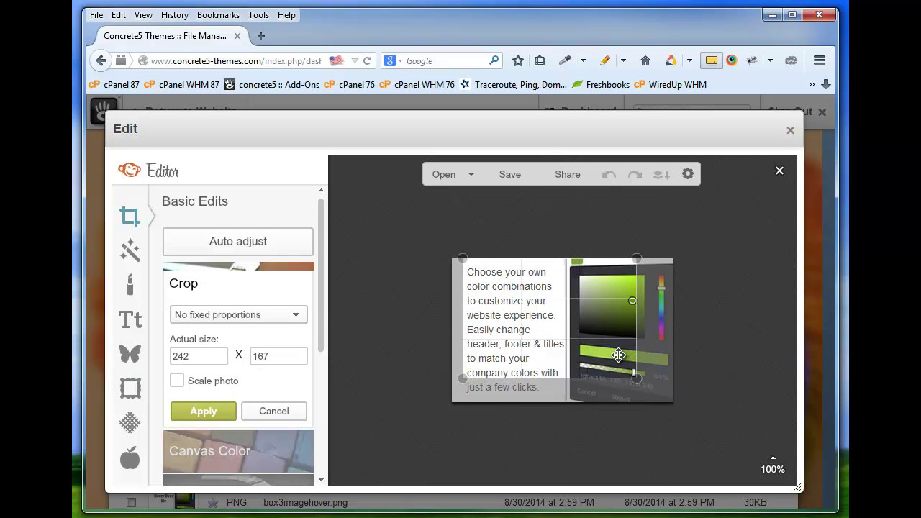
drag(637, 380, 693, 425)
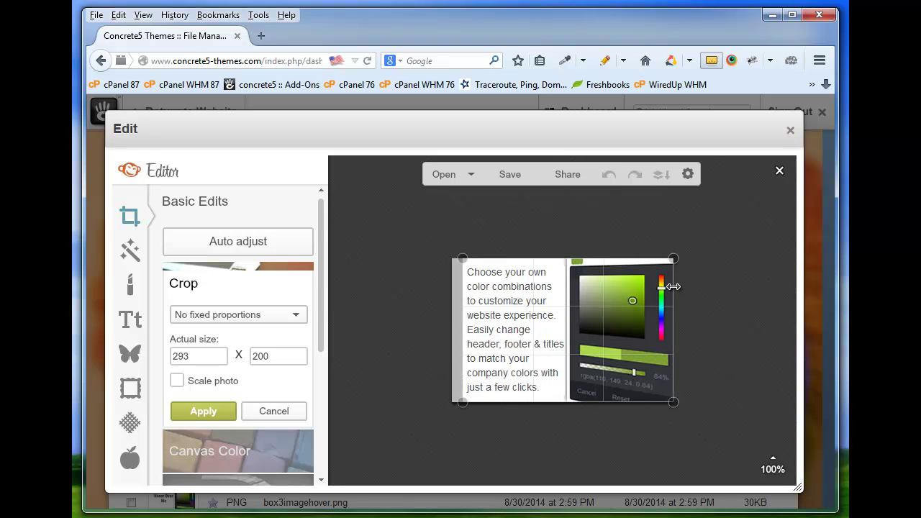
click(192, 412)
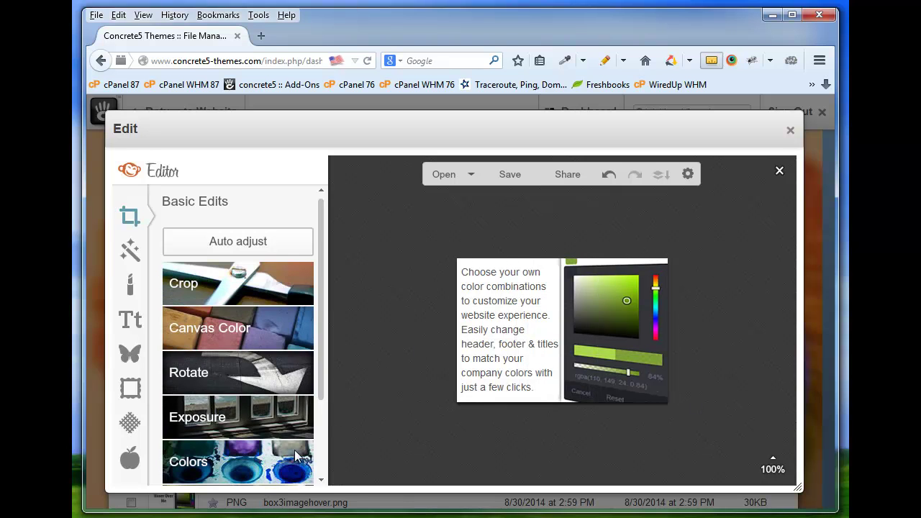
click(509, 177)
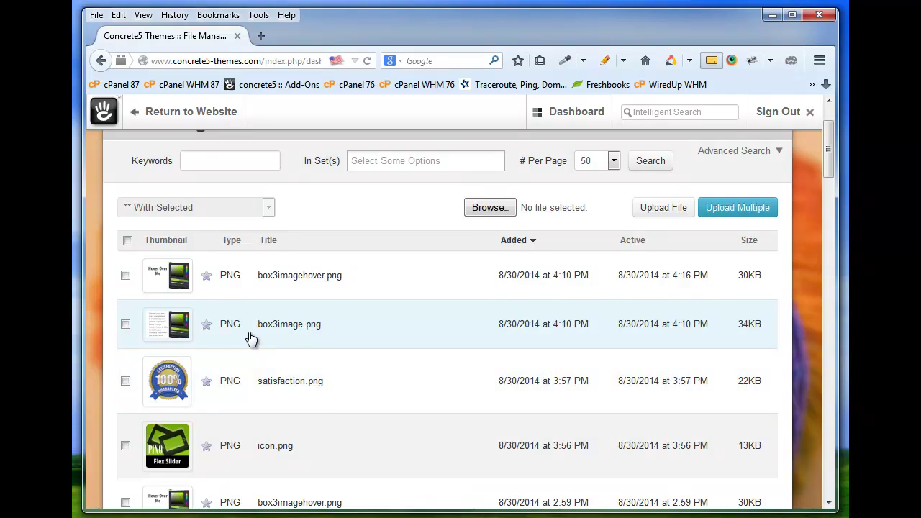
- Resize the newest box3imagehover.png to 200 × 130 px in the image editor, keeping proportions, and save the image
click(166, 282)
click(155, 323)
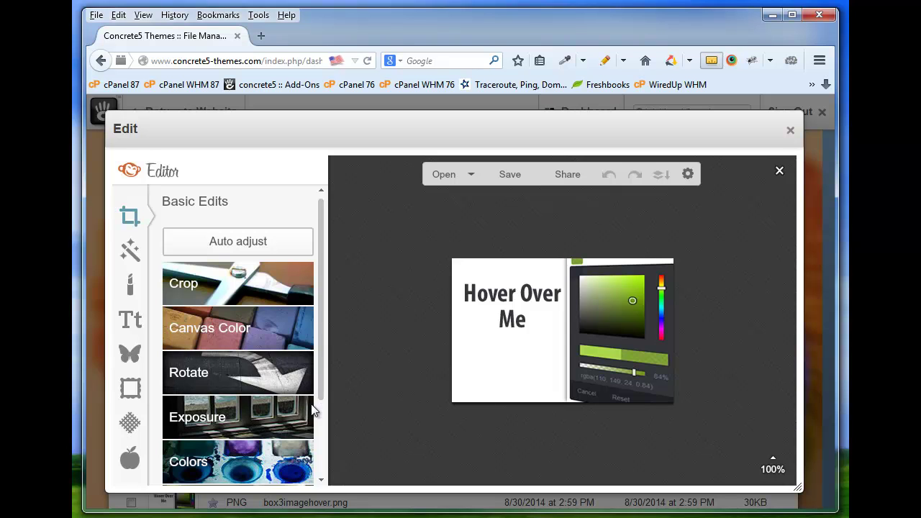
drag(318, 364, 322, 458)
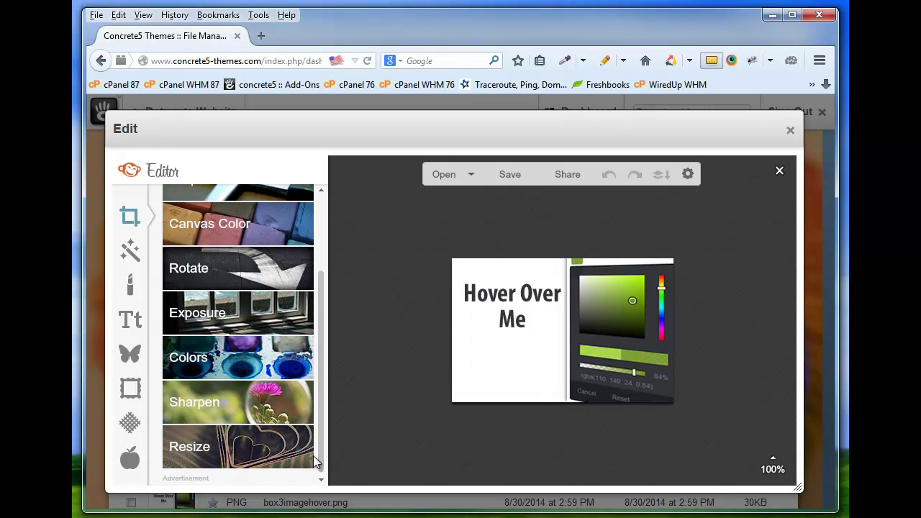
click(247, 442)
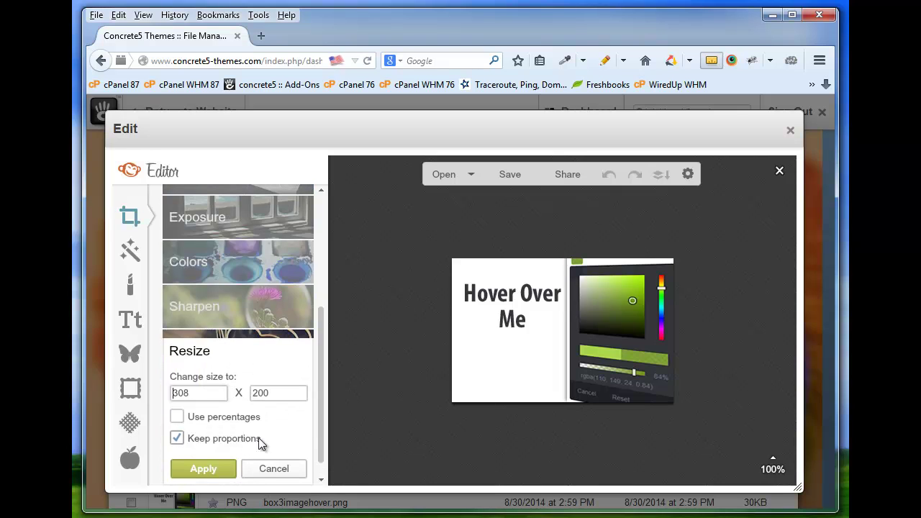
drag(193, 393, 146, 393)
text(200)
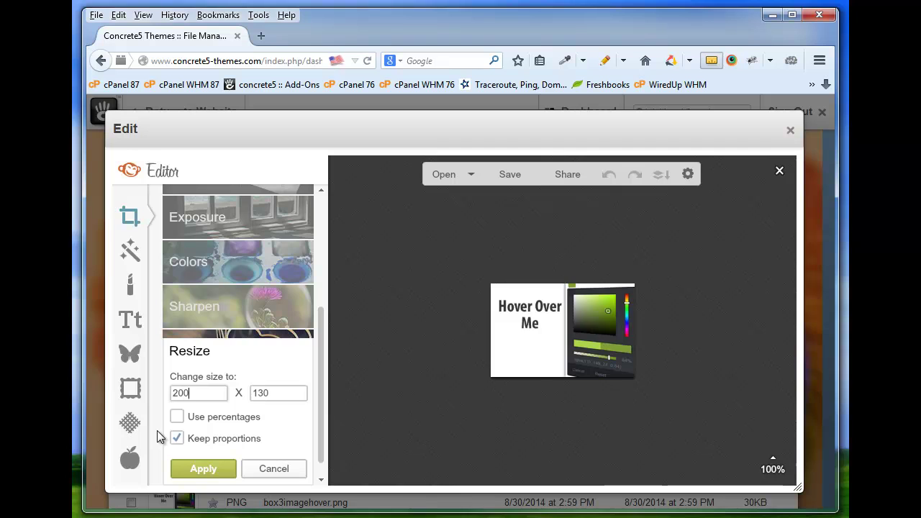
click(193, 471)
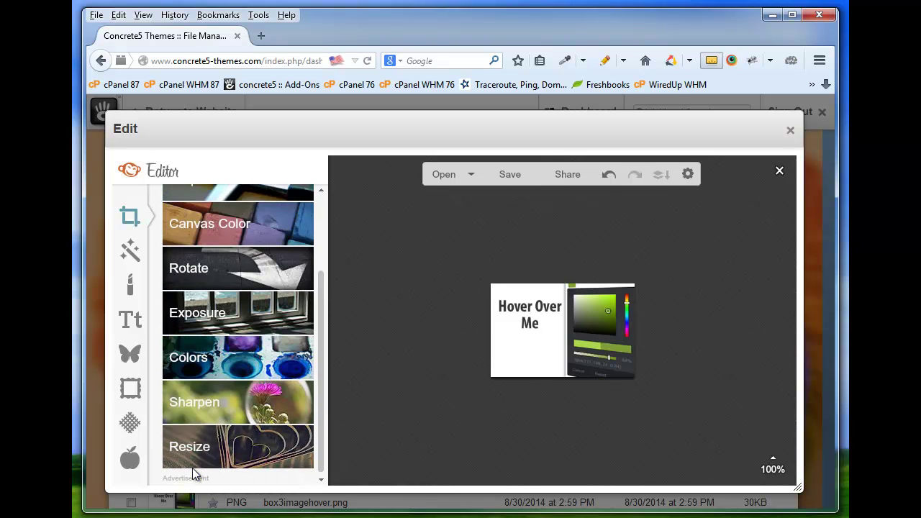
click(518, 176)
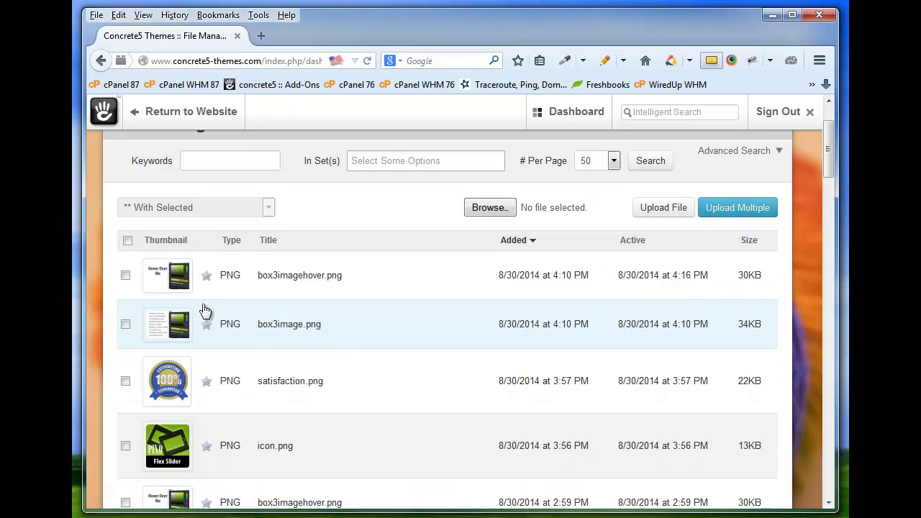
- Return from the File Manager to the website's home page and put that page into edit mode
mouse_move(185, 273)
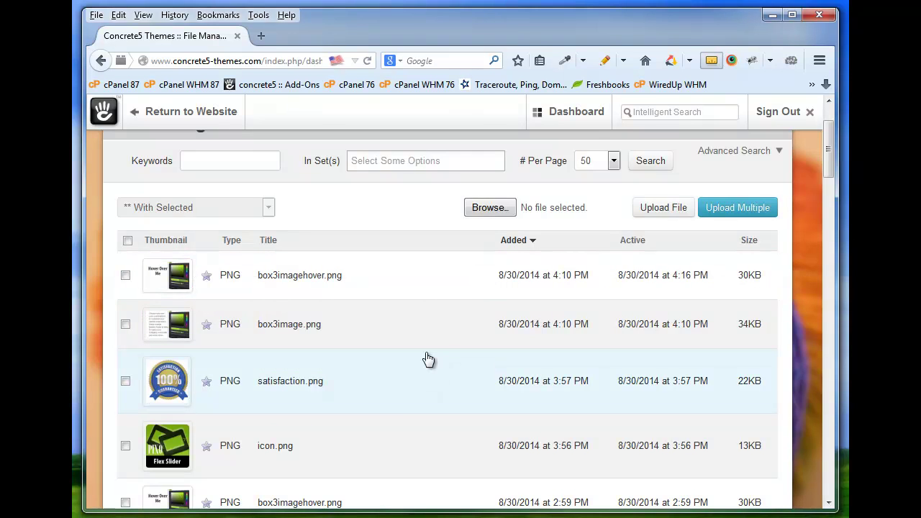
click(186, 117)
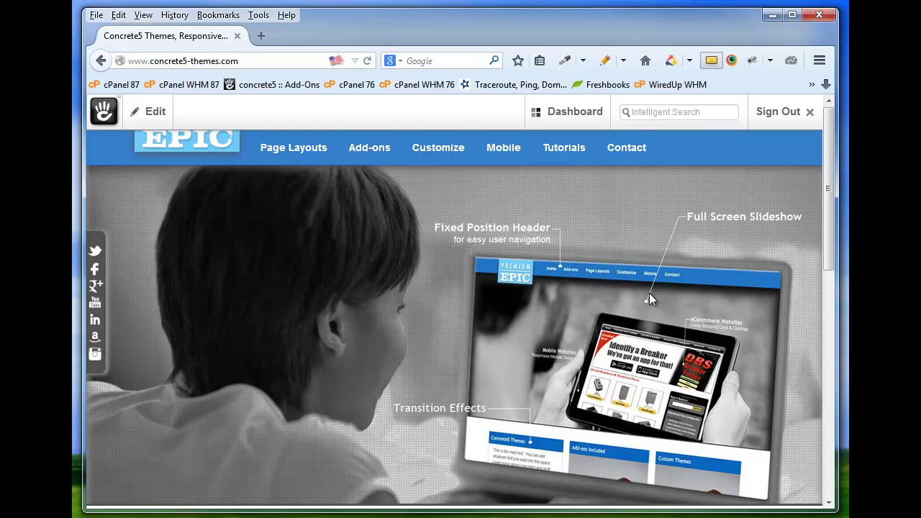
scroll(648, 324, down, 10)
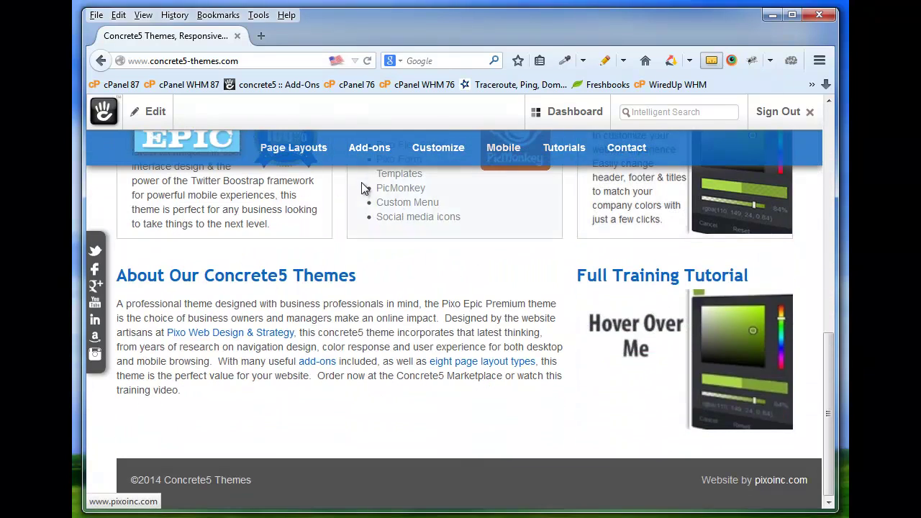
click(152, 112)
click(153, 157)
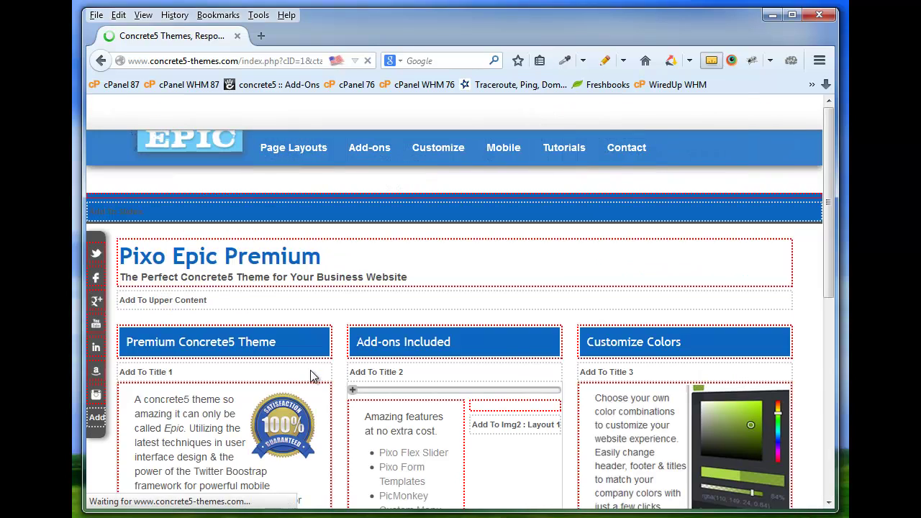
- Delete the color-picker image block below the Full Training Tutorial heading
scroll(496, 364, down, 6)
scroll(483, 369, down, 5)
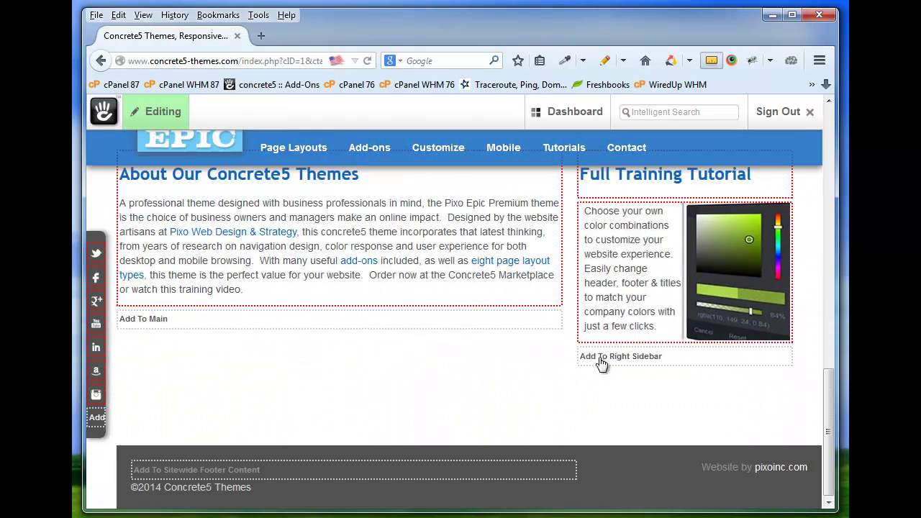
click(681, 270)
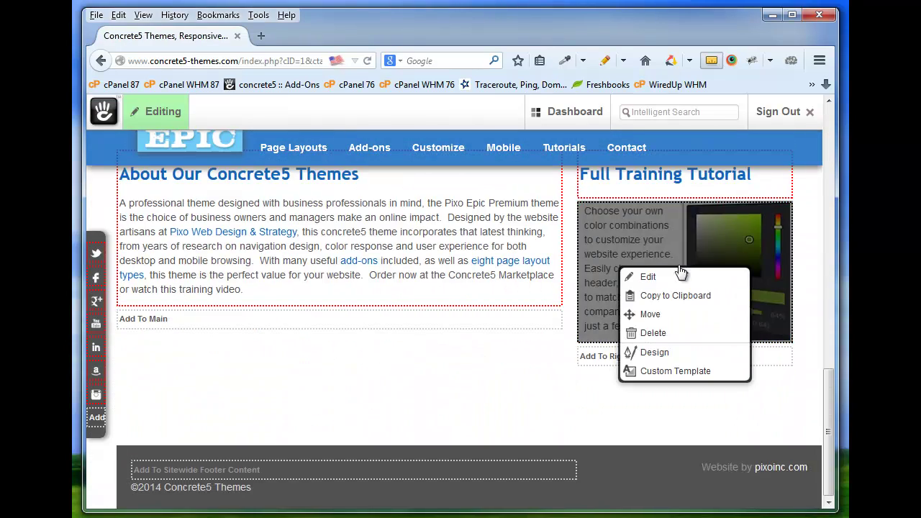
click(669, 334)
click(447, 279)
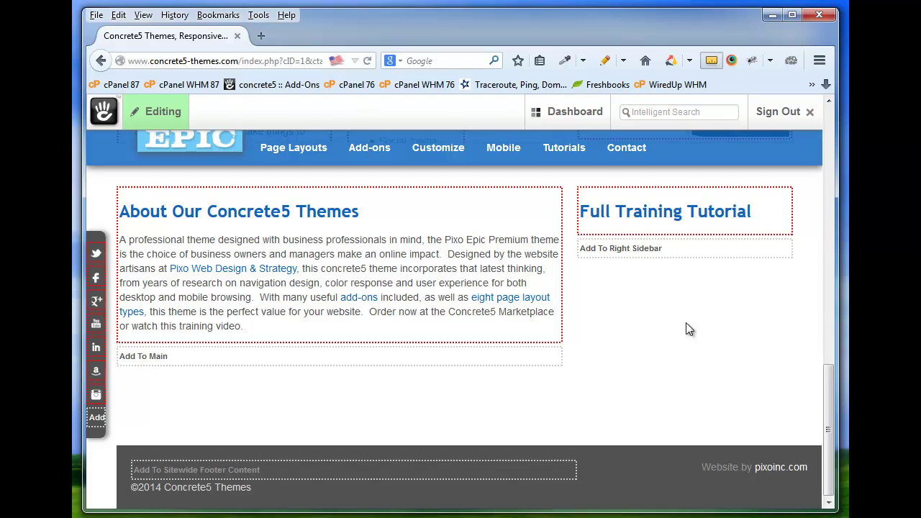
- Start a Form block in the Right Sidebar area and add a Name question with a text field answer, not required
click(658, 251)
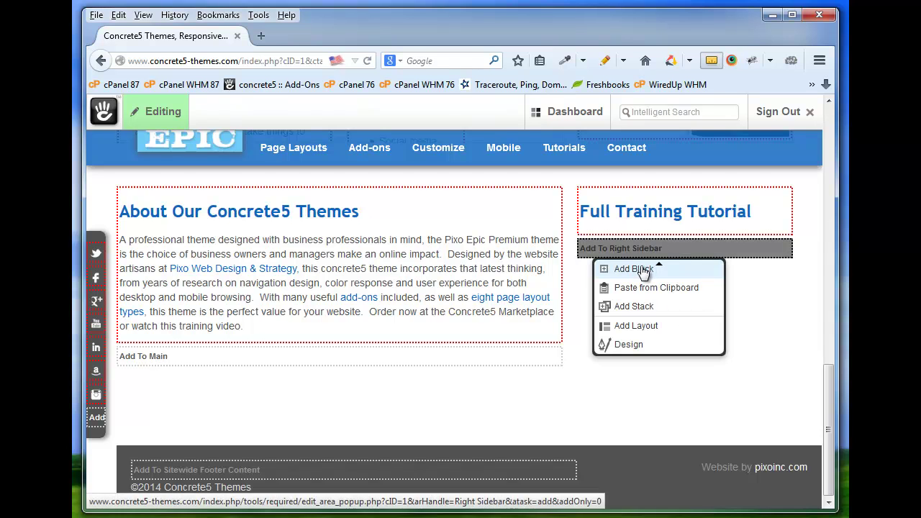
click(637, 267)
scroll(512, 321, down, 3)
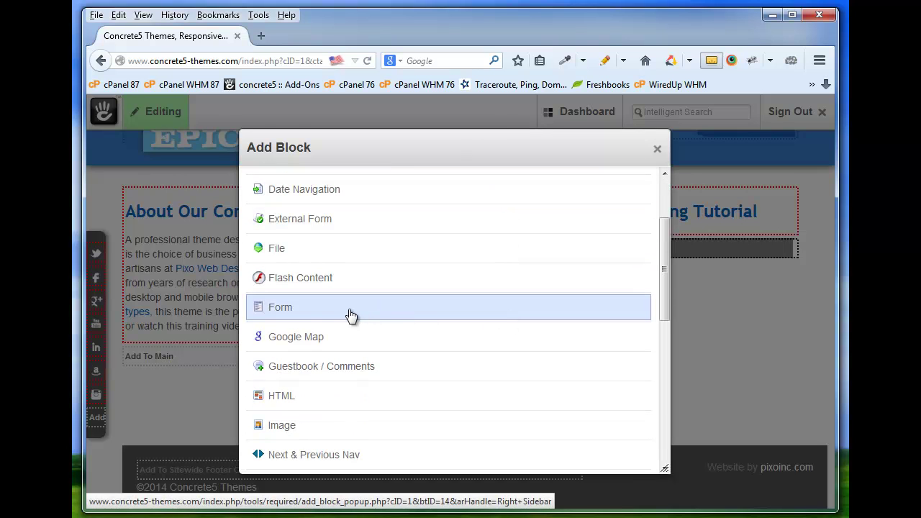
click(305, 317)
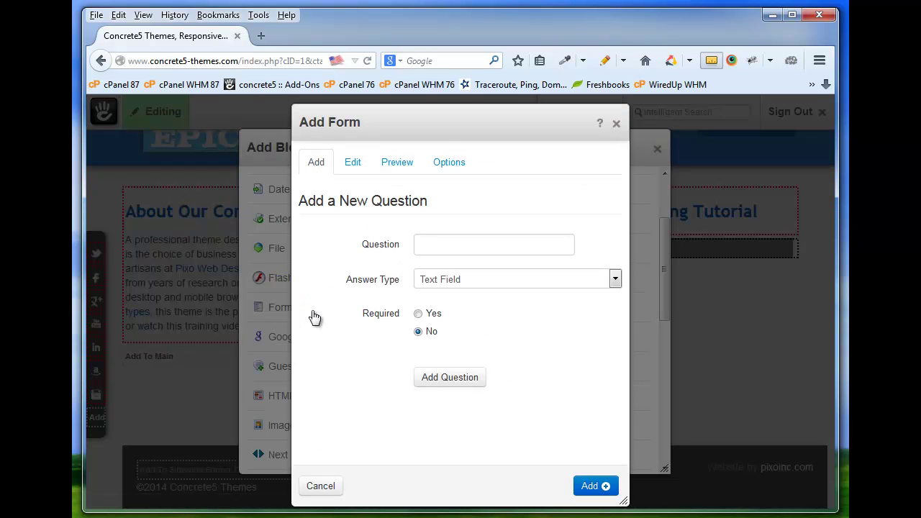
click(468, 253)
text(Nm)
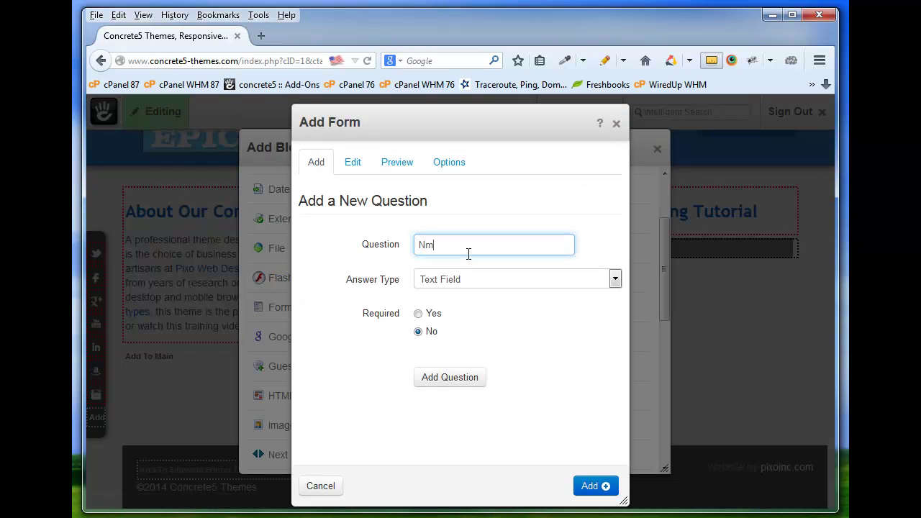
key(BackSpace)
text(ame)
click(460, 377)
- Add an Email question to the form with Email Address as its answer type
click(464, 282)
text(Email)
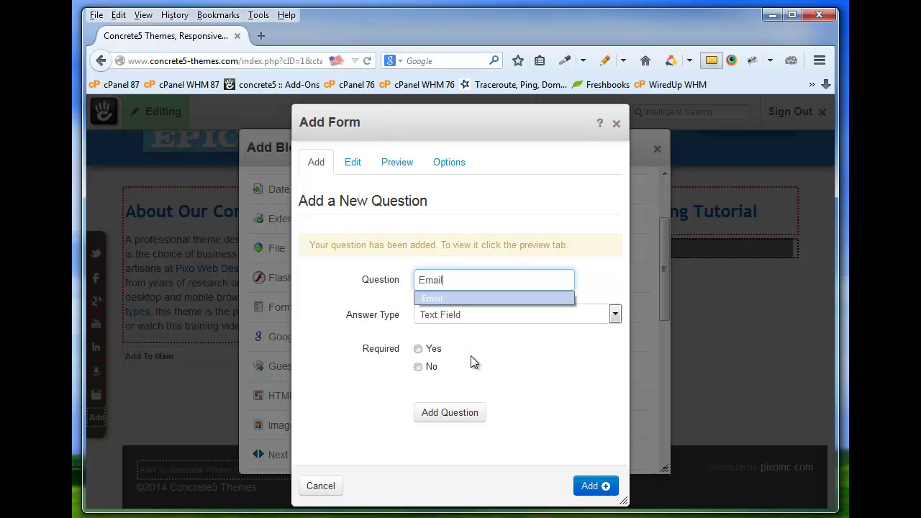
click(485, 317)
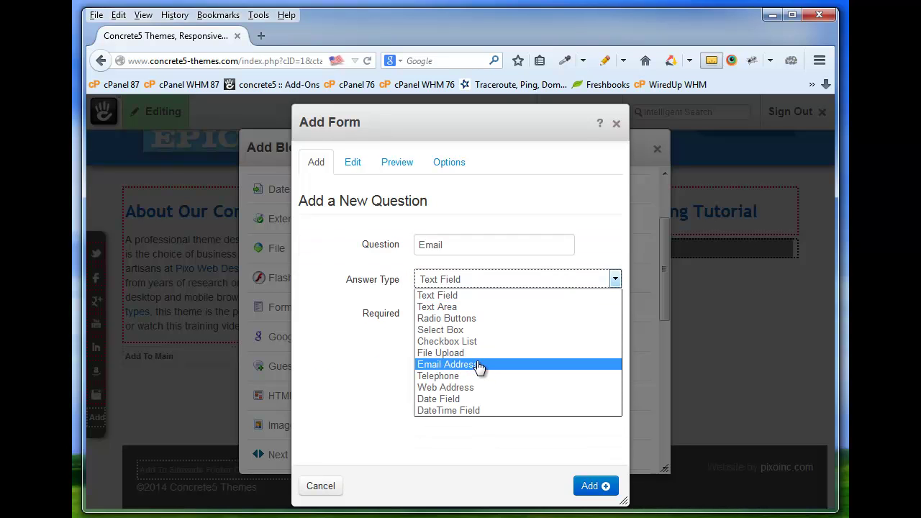
click(475, 364)
click(452, 410)
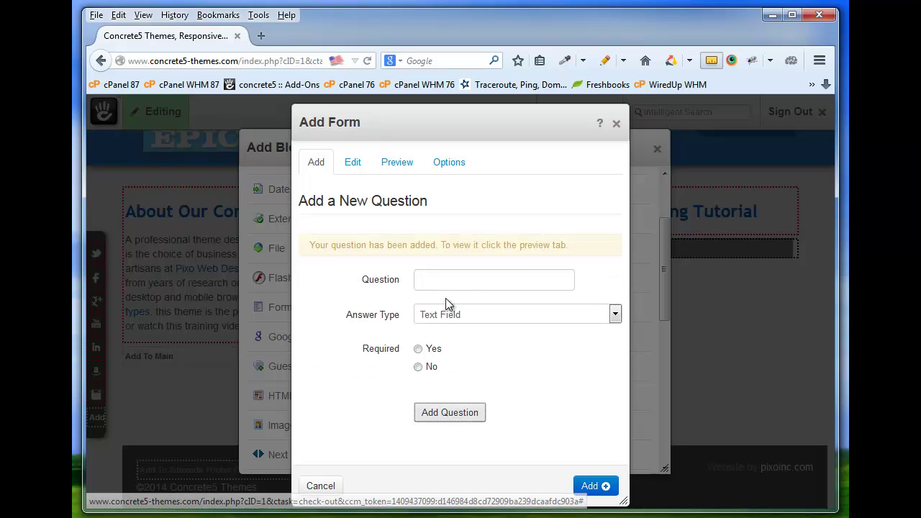
- Add a Comments question with a text field answer and insert the form on the page
click(446, 279)
text(Comments)
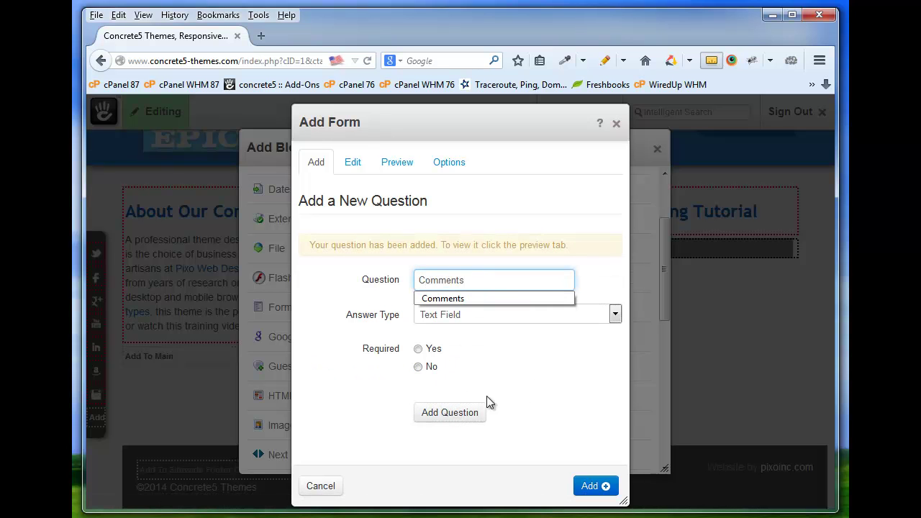
click(449, 413)
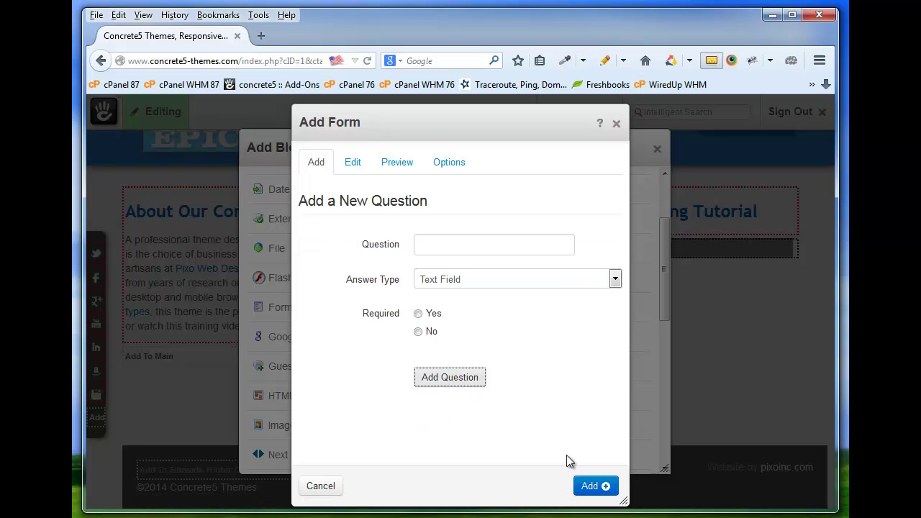
click(591, 487)
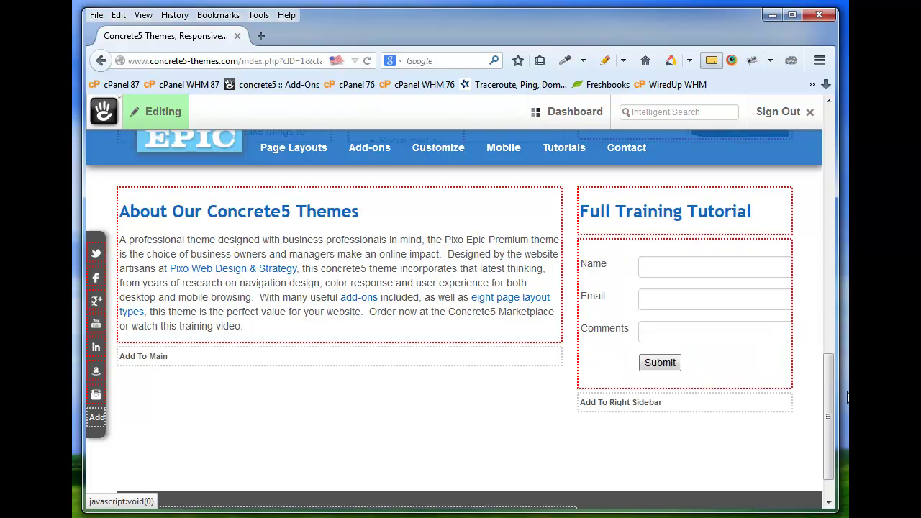
- Apply the Label Inside custom template to the sidebar form and publish the page edits
click(154, 115)
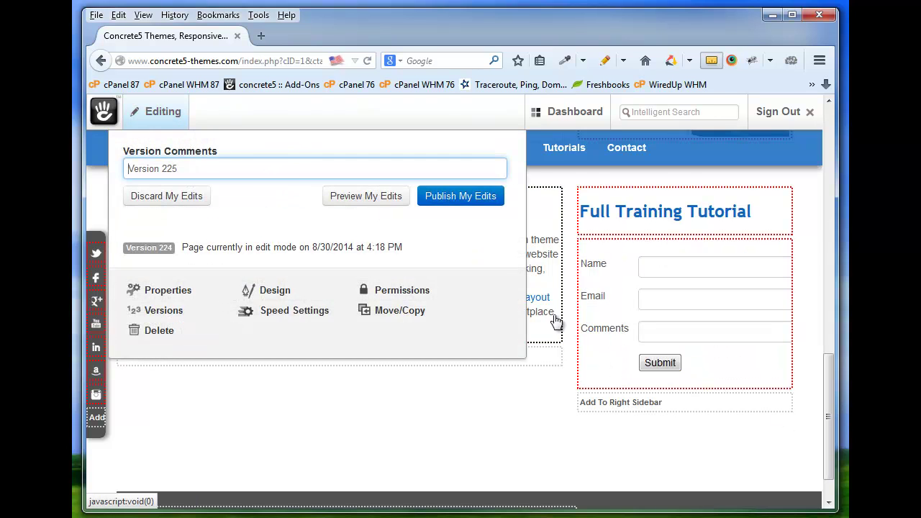
click(643, 446)
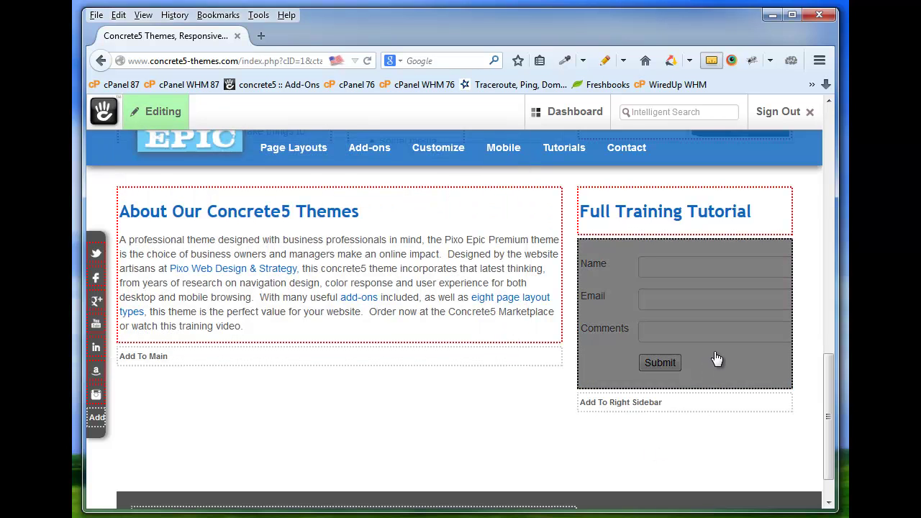
click(716, 359)
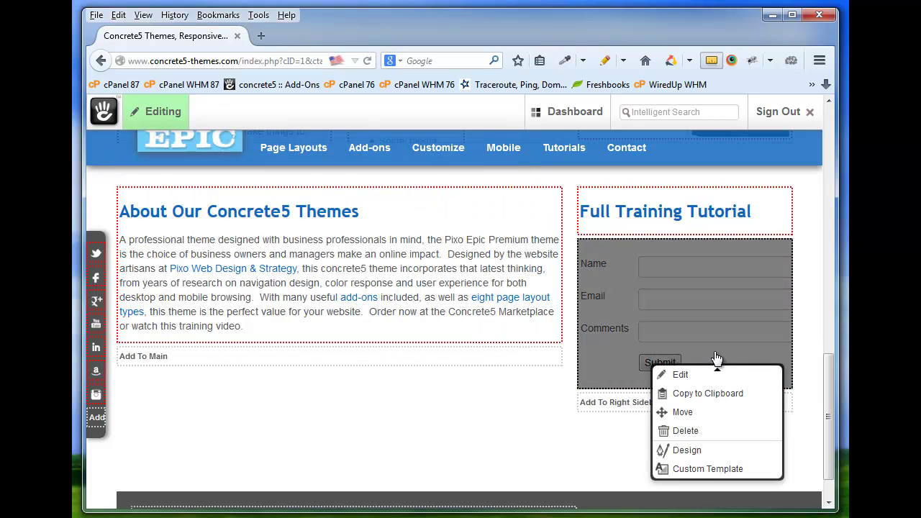
click(721, 471)
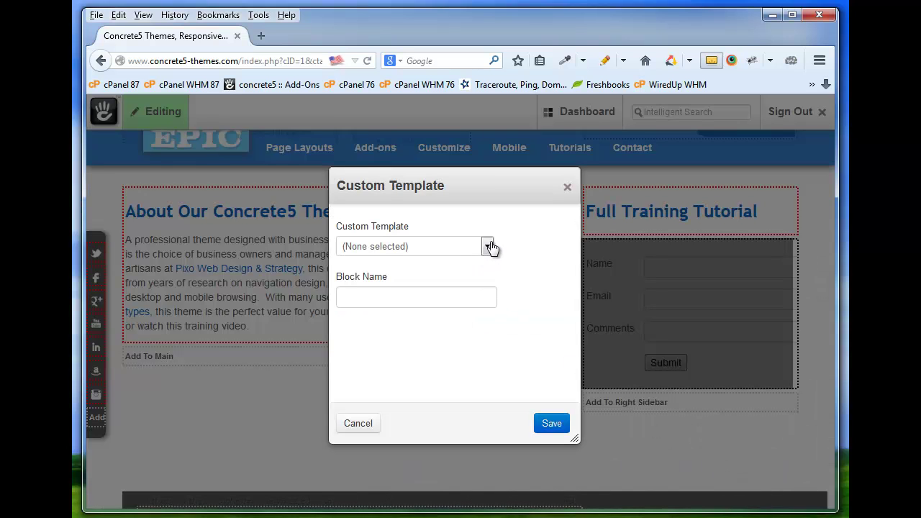
click(488, 246)
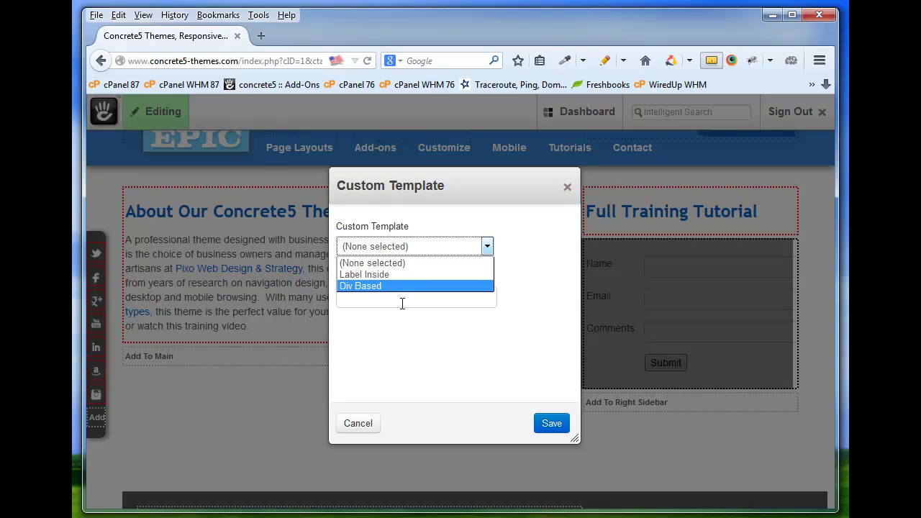
click(365, 275)
click(545, 424)
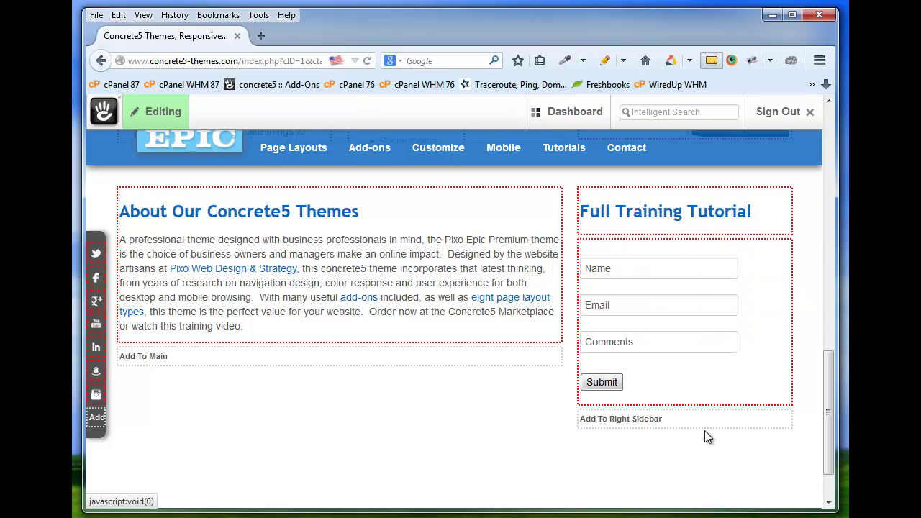
click(154, 113)
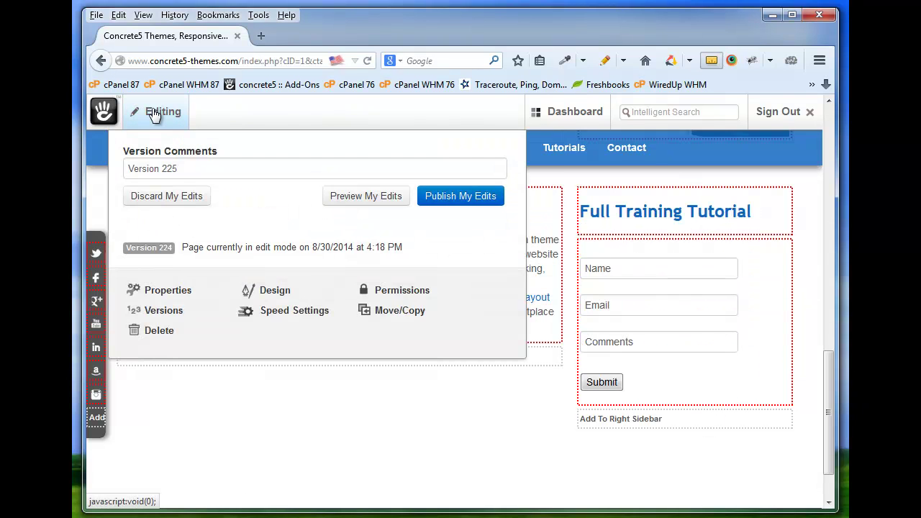
click(453, 195)
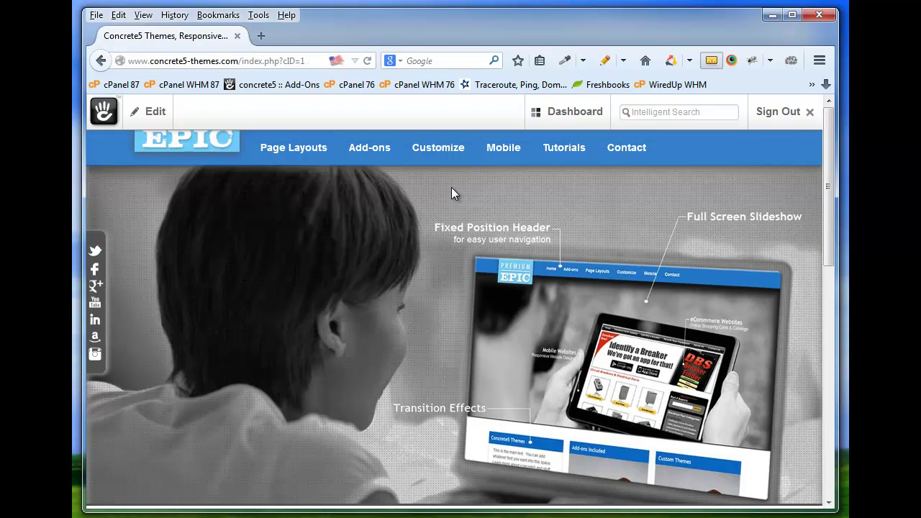
- Look over the Page Layouts submenu, open the site's Customize page and turn on the browser's eyedropper
mouse_move(288, 148)
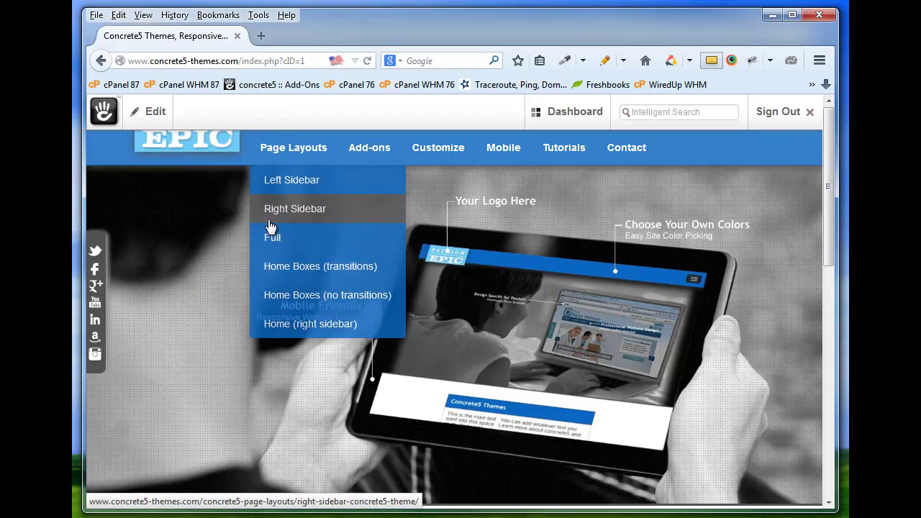
mouse_move(369, 157)
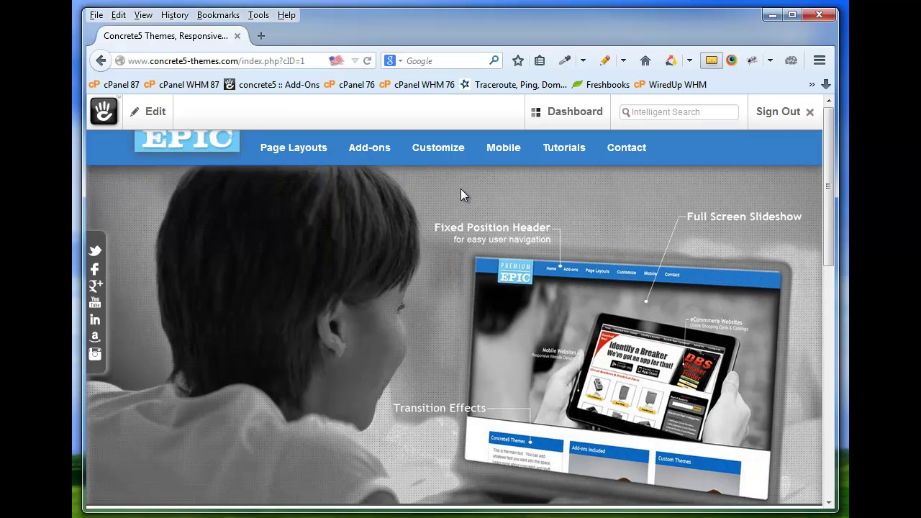
click(444, 150)
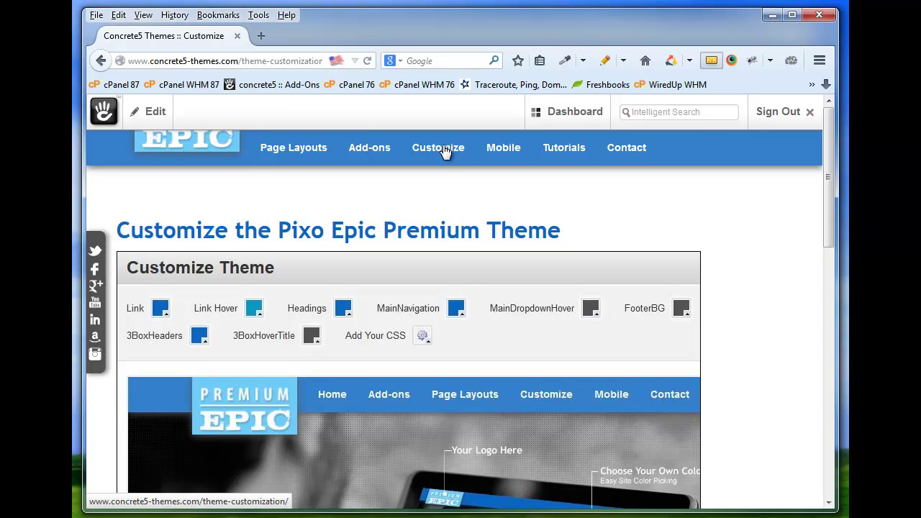
click(564, 60)
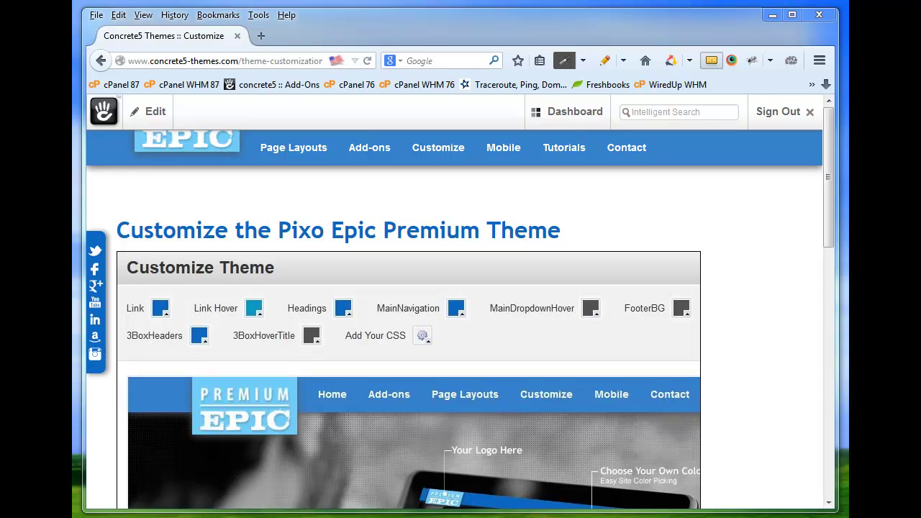
- Go to Themes through the full dashboard and open the customization settings of the Pixo Epic Premium theme
mouse_move(551, 106)
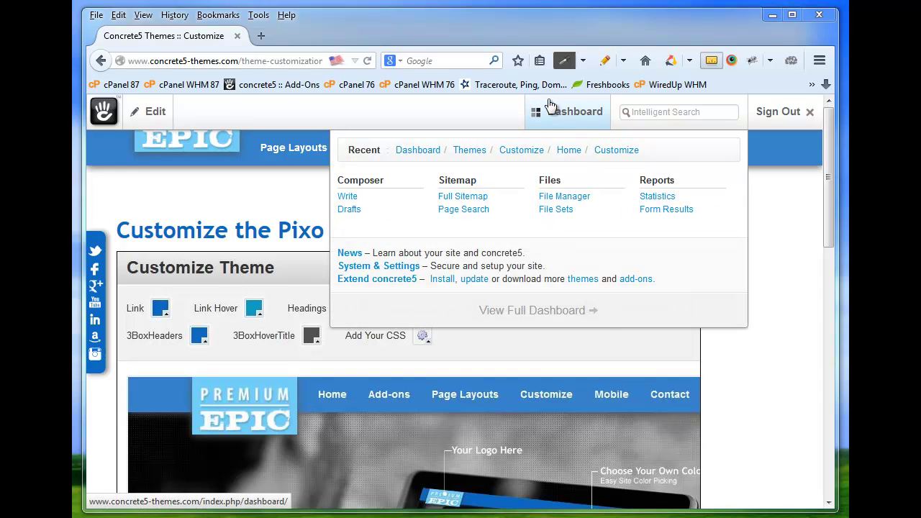
click(534, 313)
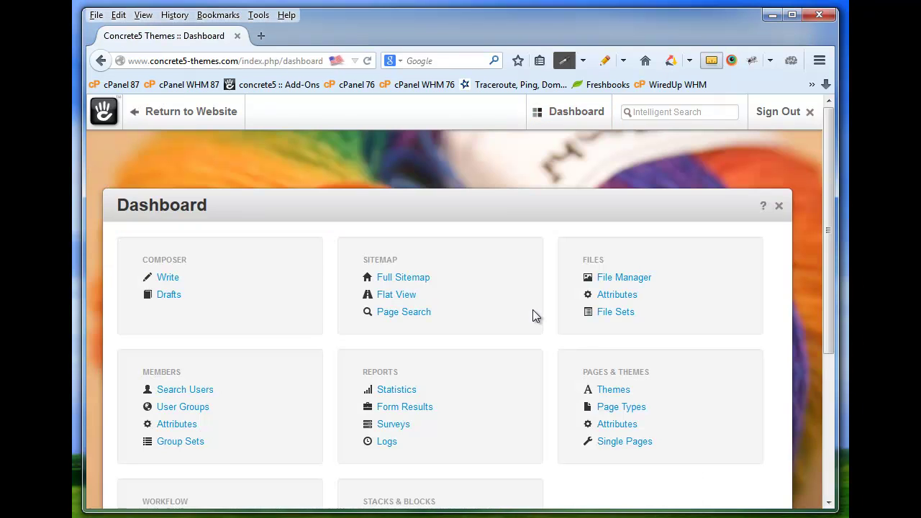
click(620, 394)
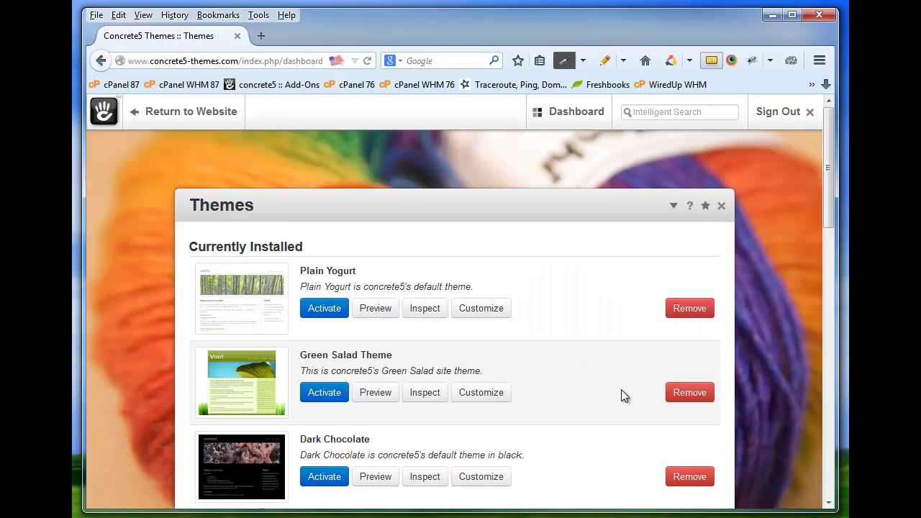
scroll(585, 376, down, 6)
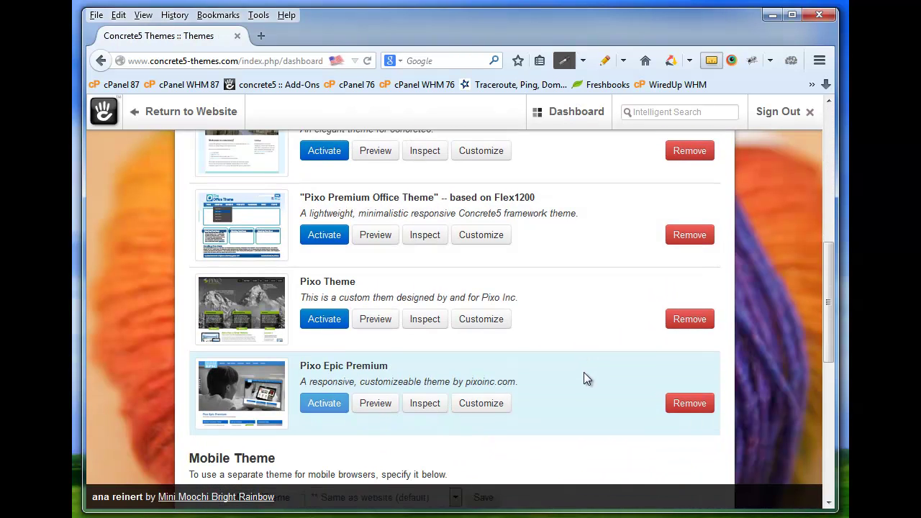
scroll(547, 374, down, 2)
click(482, 326)
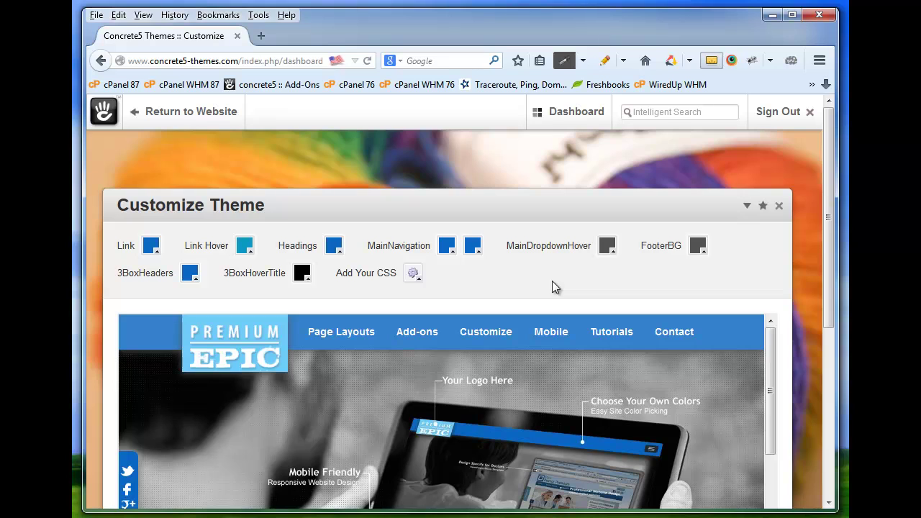
- Set the first MainNavigation color of the theme to dark gray #2c3033
click(448, 249)
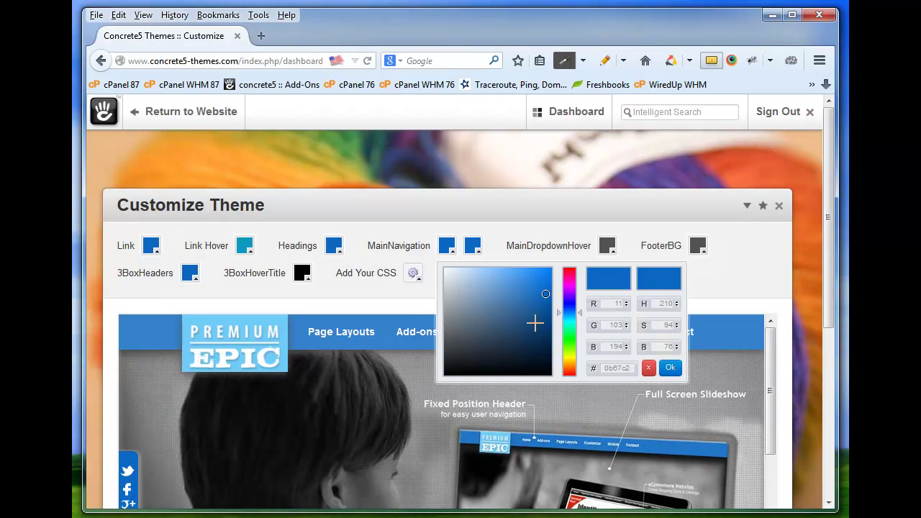
drag(544, 294, 458, 353)
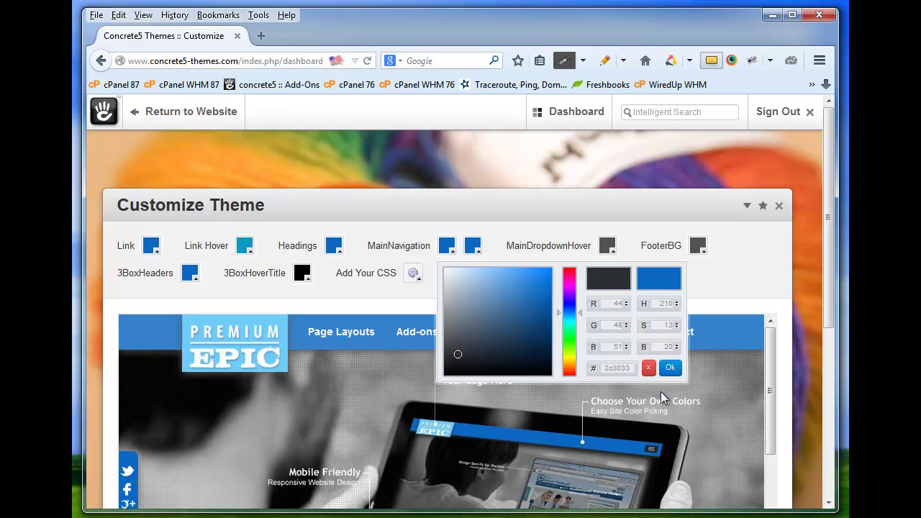
click(670, 369)
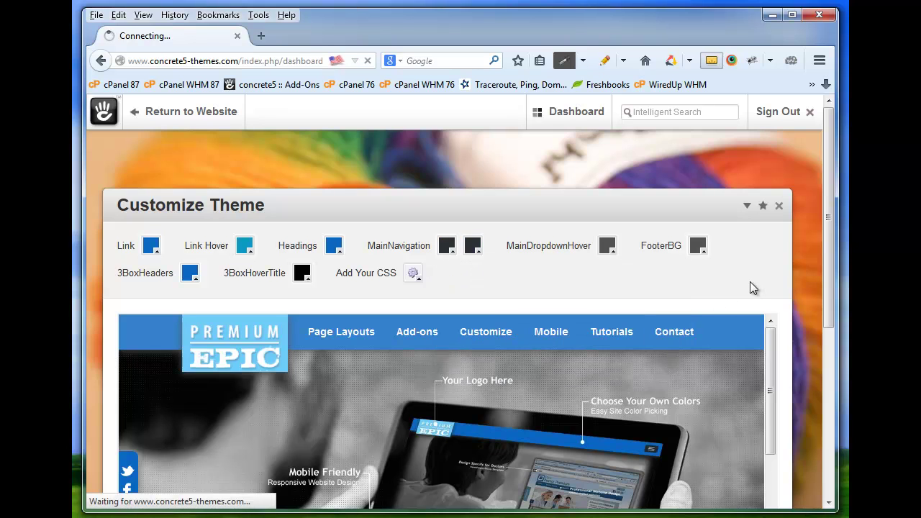
scroll(750, 282, down, 3)
scroll(750, 288, down, 3)
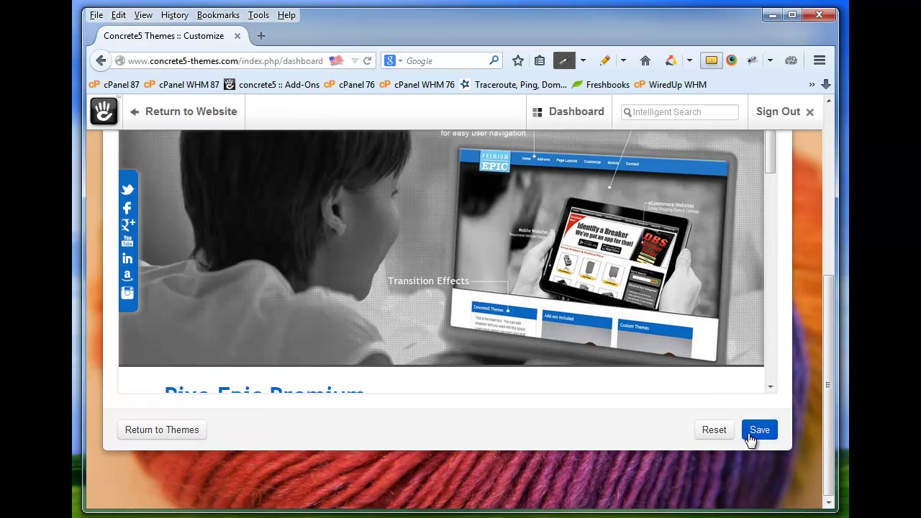